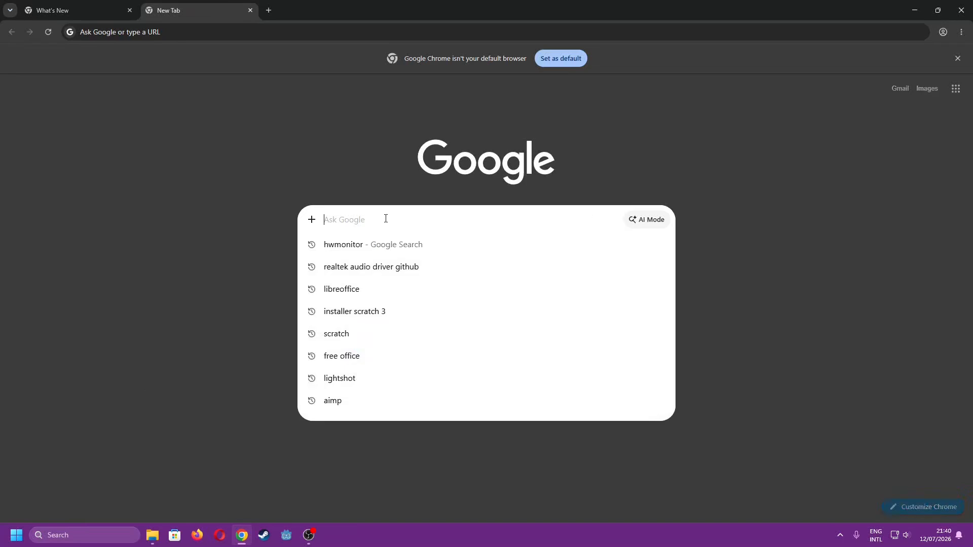
# - Search Google for "pcsx2" and open the official PCSX2 home page
pyautogui.write('pcsx2')
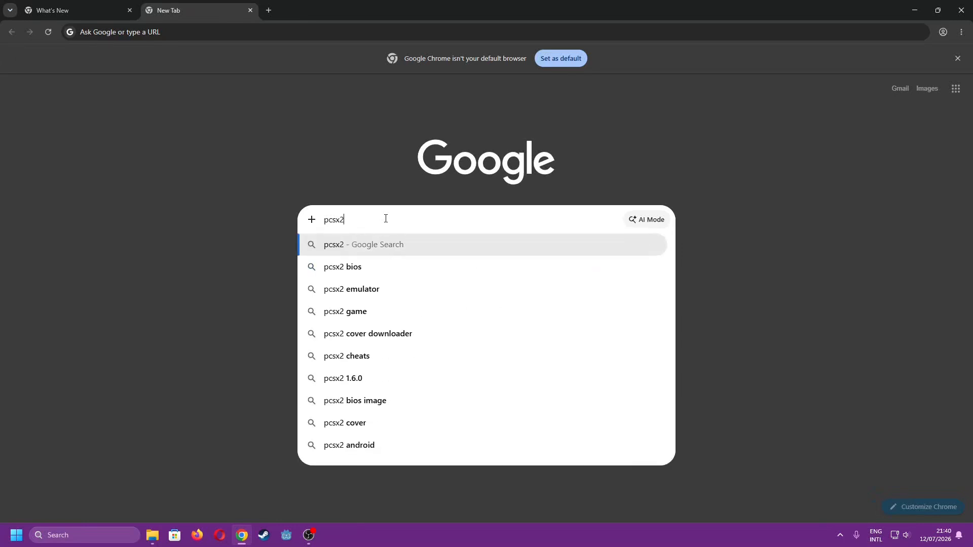
pyautogui.press('Return')
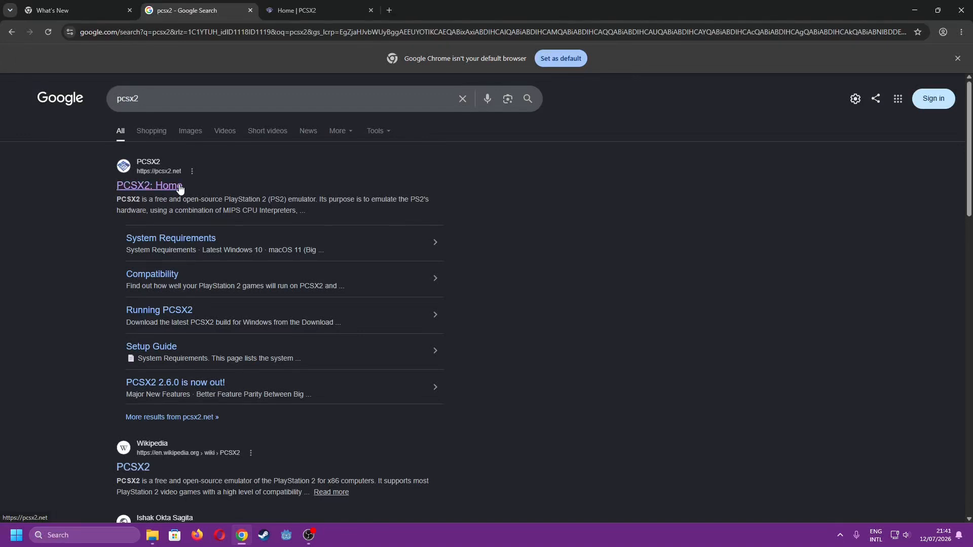
pyautogui.click(317, 16)
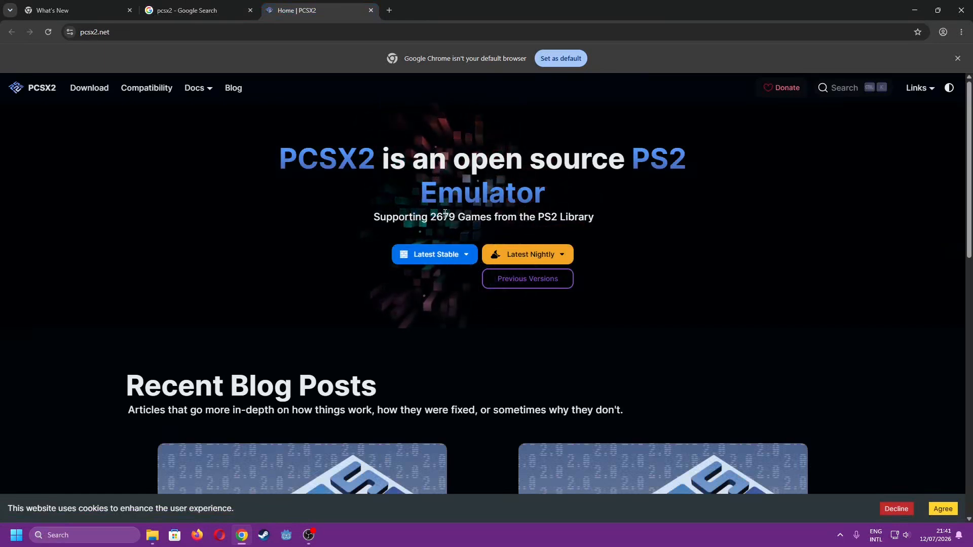
# - Compare the stable and nightly build options, download the latest nightly Windows build v2.7.469, and check the download's progress
pyautogui.click(458, 254)
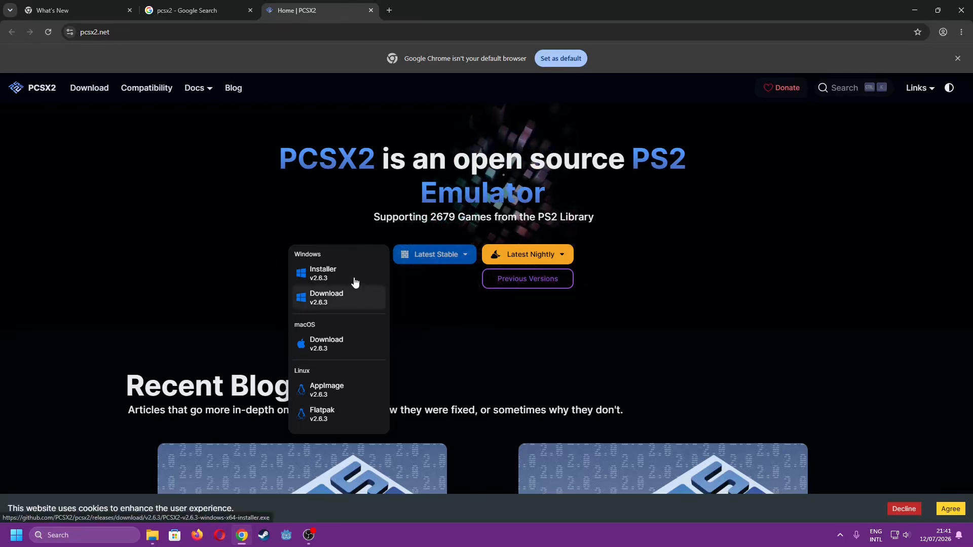
pyautogui.click(434, 280)
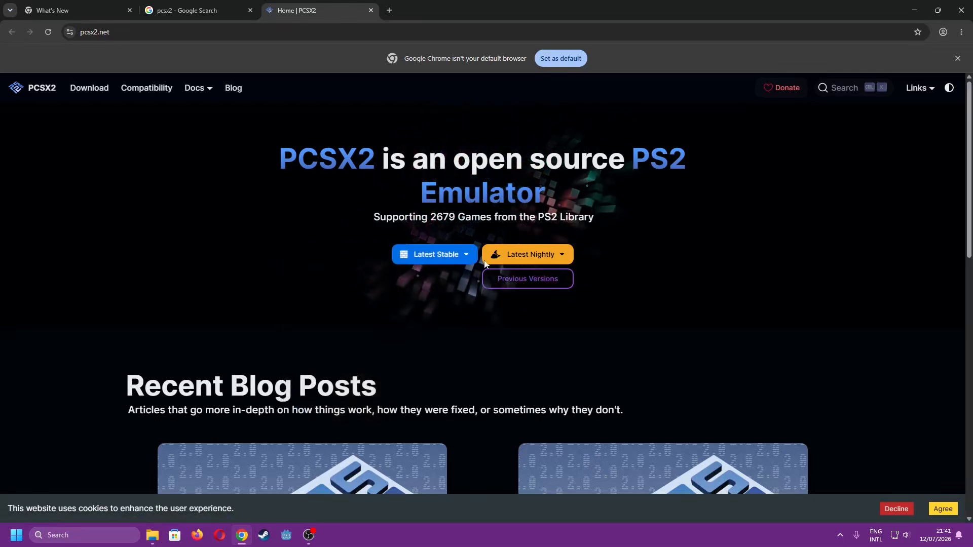
pyautogui.click(560, 255)
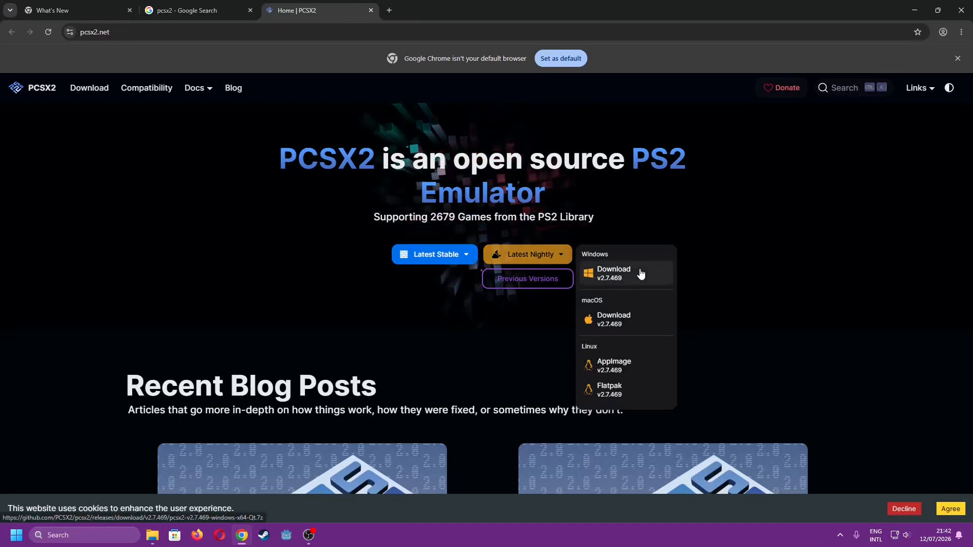
pyautogui.click(403, 261)
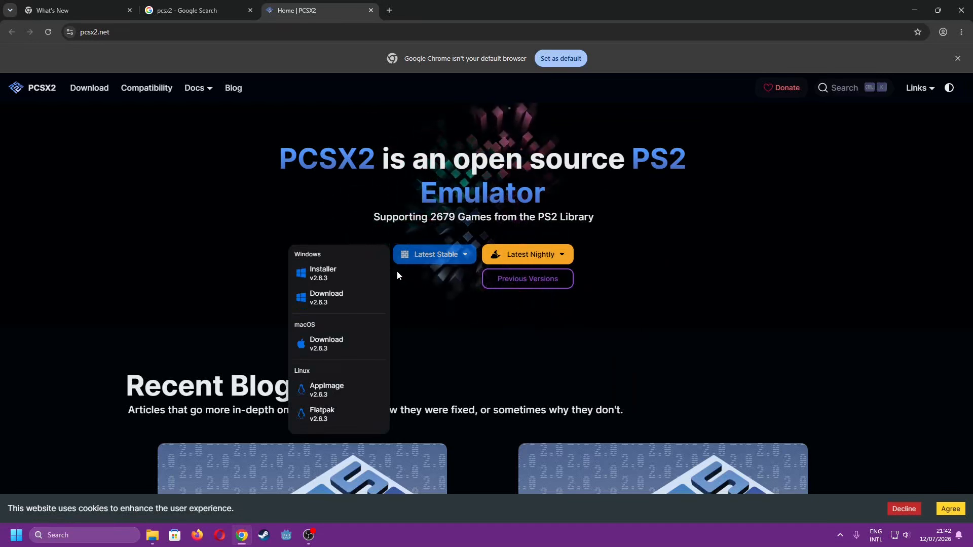
pyautogui.click(530, 258)
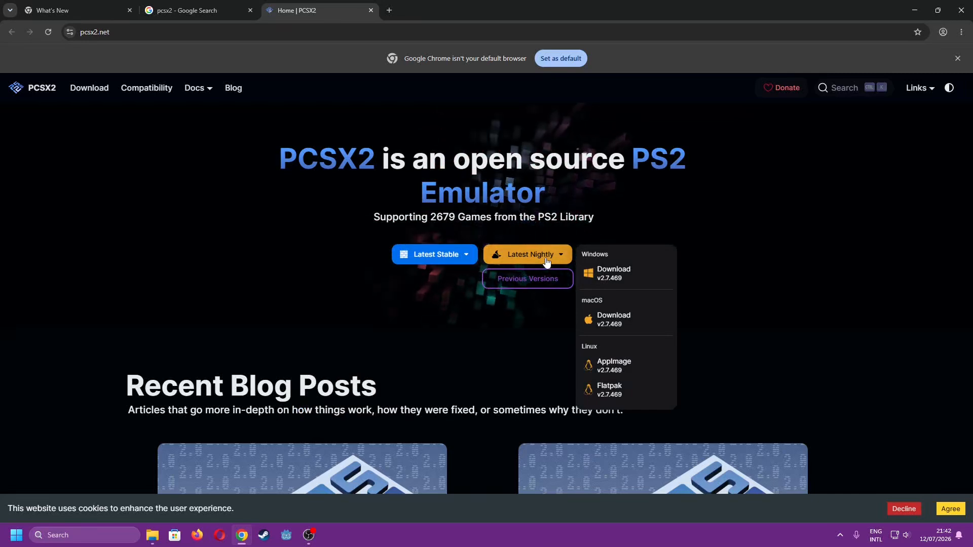
pyautogui.click(638, 272)
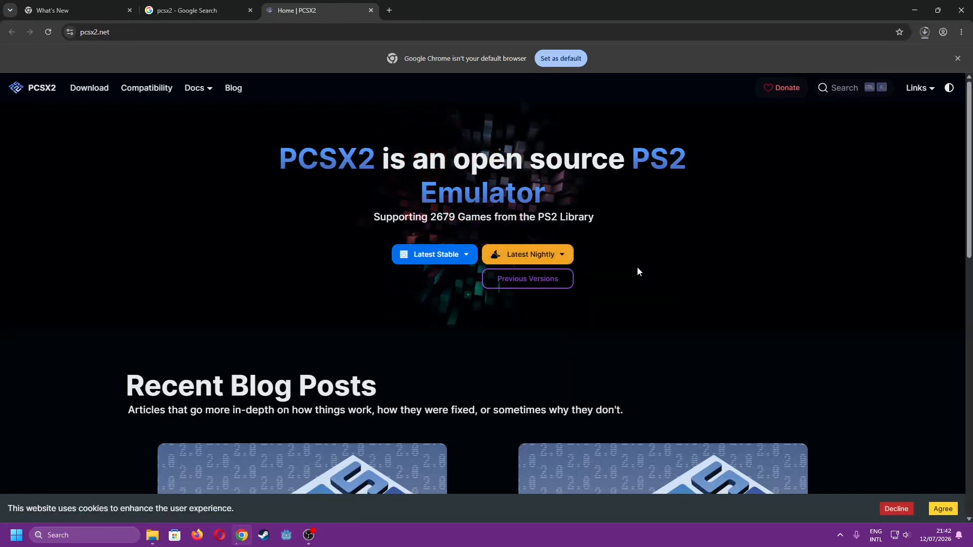
pyautogui.click(923, 32)
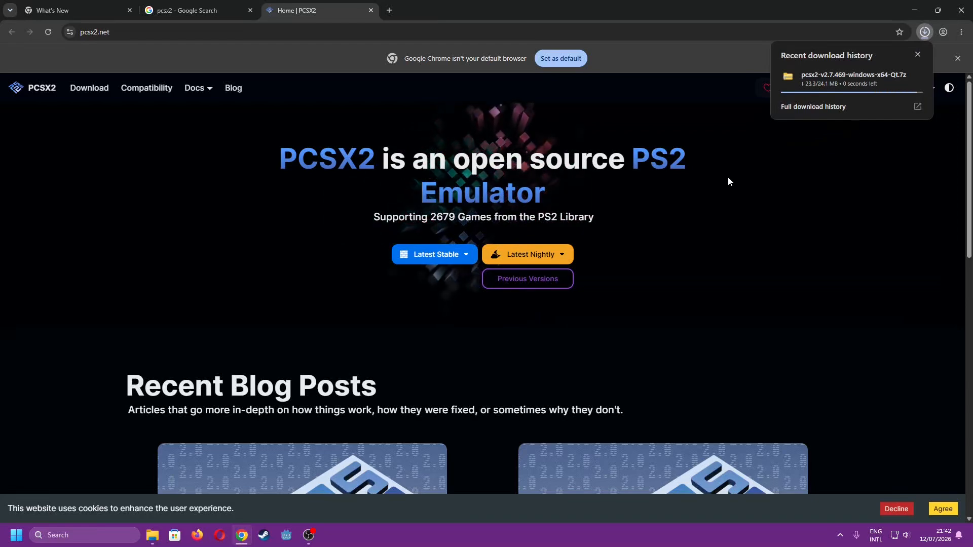
pyautogui.scroll(-12, 710, 180)
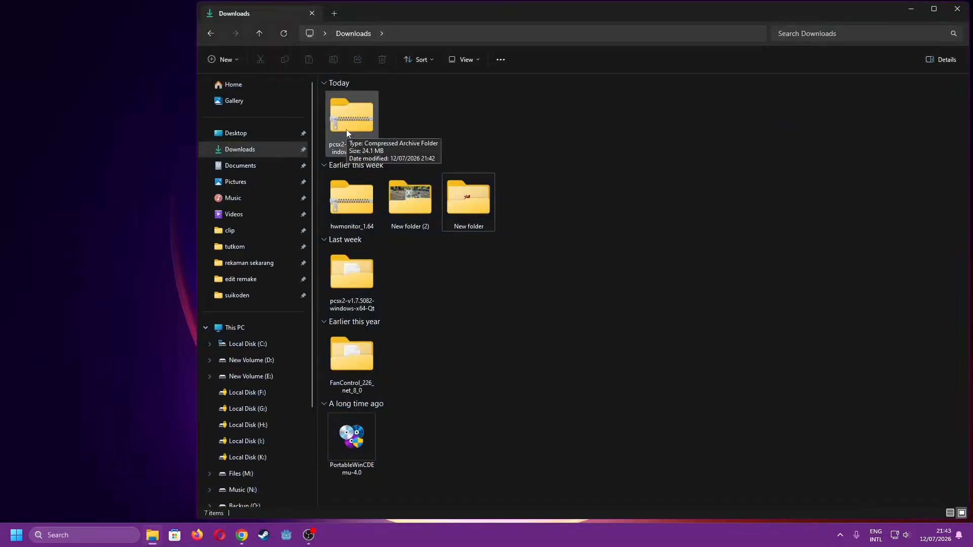
# - Extract the downloaded pcsx2-v2.7.469-windows-x64-Qt archive into its own folder with 7-Zip and open that folder
pyautogui.rightClick(347, 130)
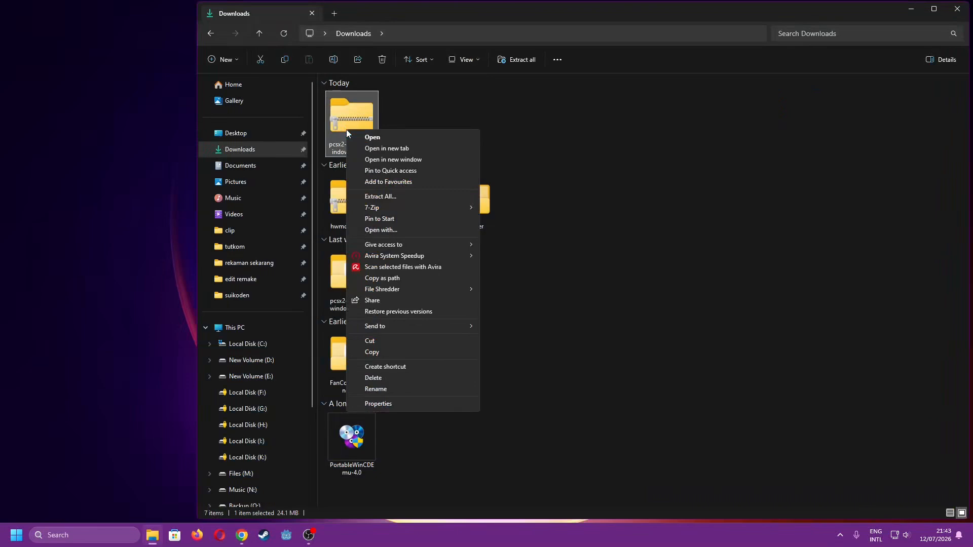
pyautogui.moveTo(457, 209)
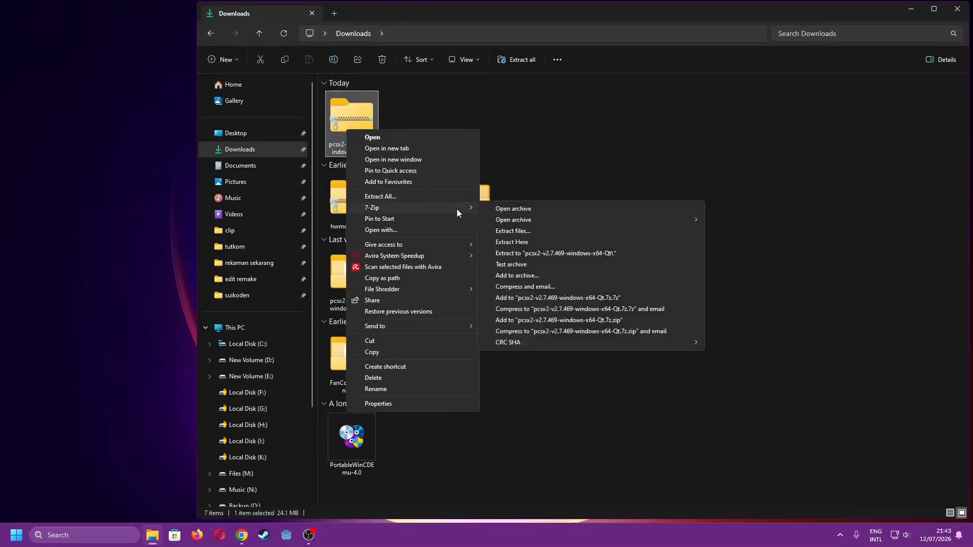
pyautogui.click(537, 257)
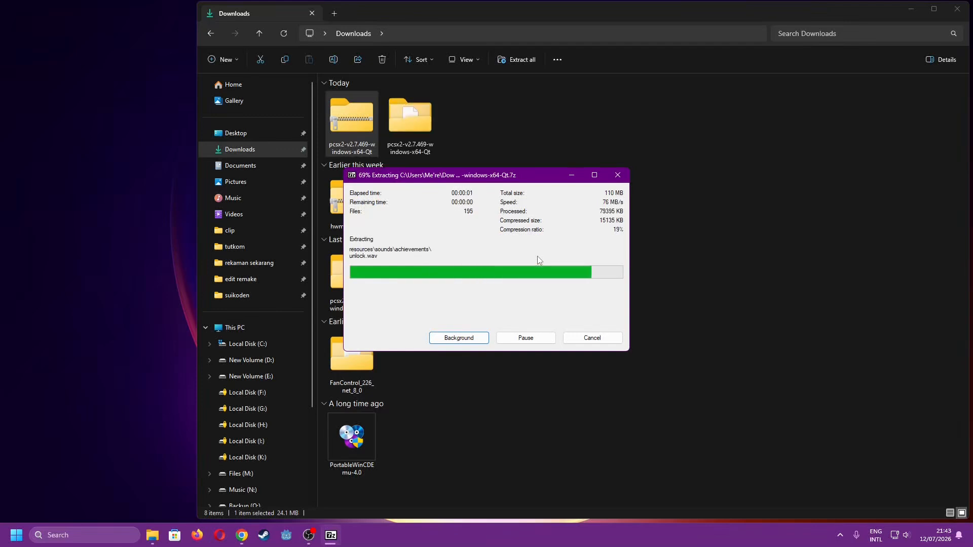
pyautogui.doubleClick(415, 139)
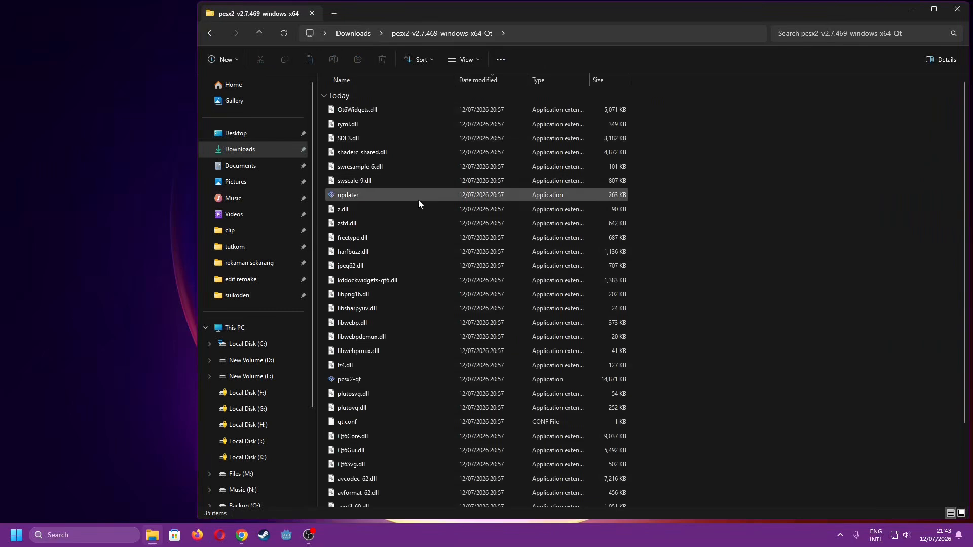
# - Launch pcsx2-qt from the extracted folder and open the emulator's BIOS settings
pyautogui.click(387, 379)
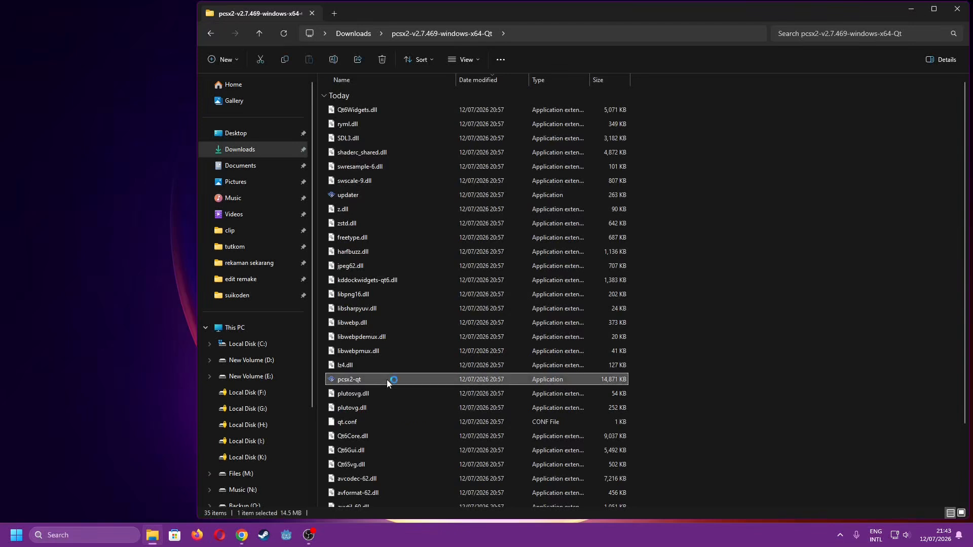
pyautogui.doubleClick(387, 379)
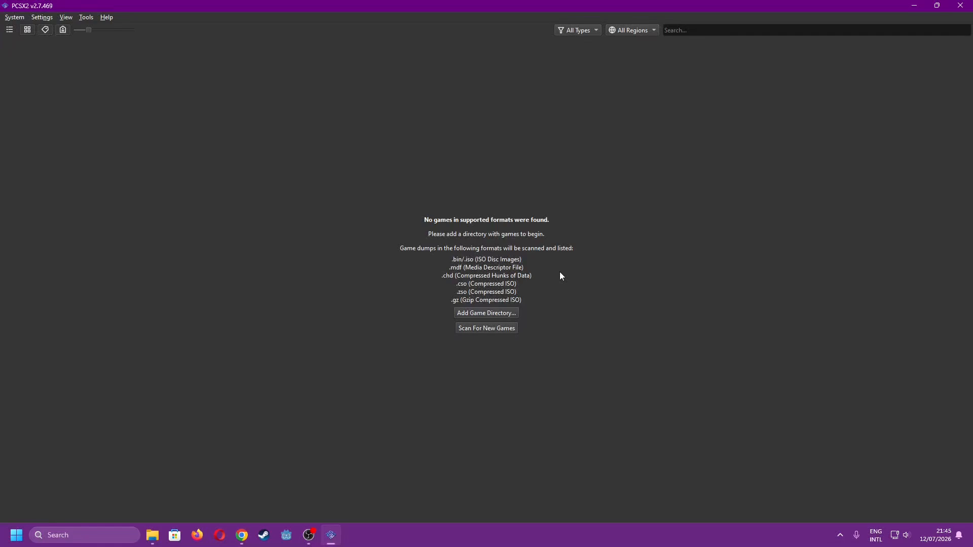
pyautogui.click(42, 18)
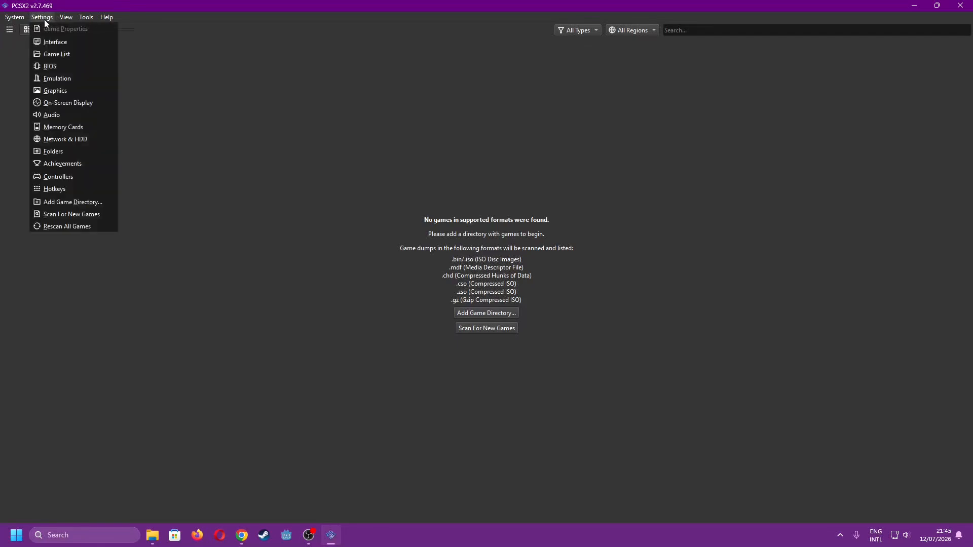
pyautogui.click(54, 71)
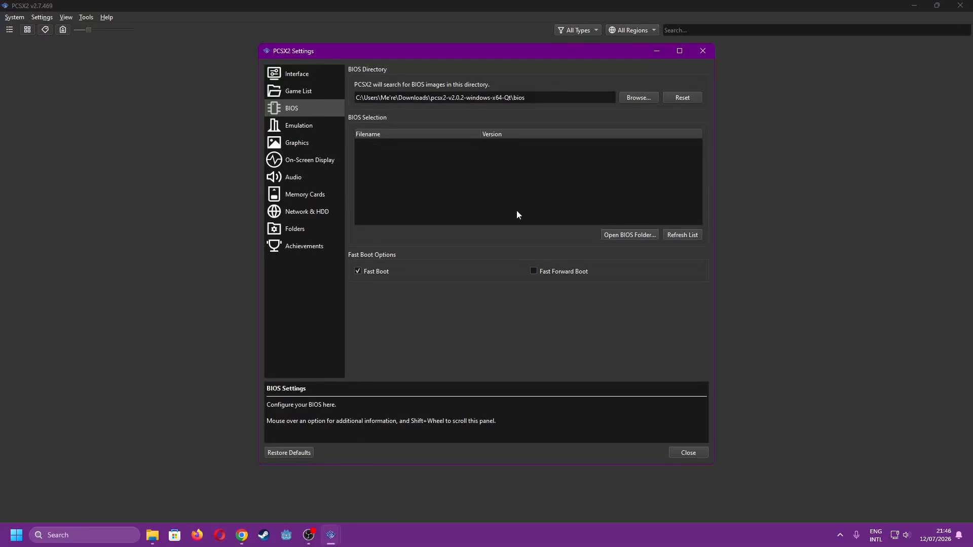
# - Switch to File Explorer and view the bios folder inside Downloads' pcsx2-v1.7.5082-windows-x64-Qt folder
pyautogui.hotkey('alt', 'Tab')
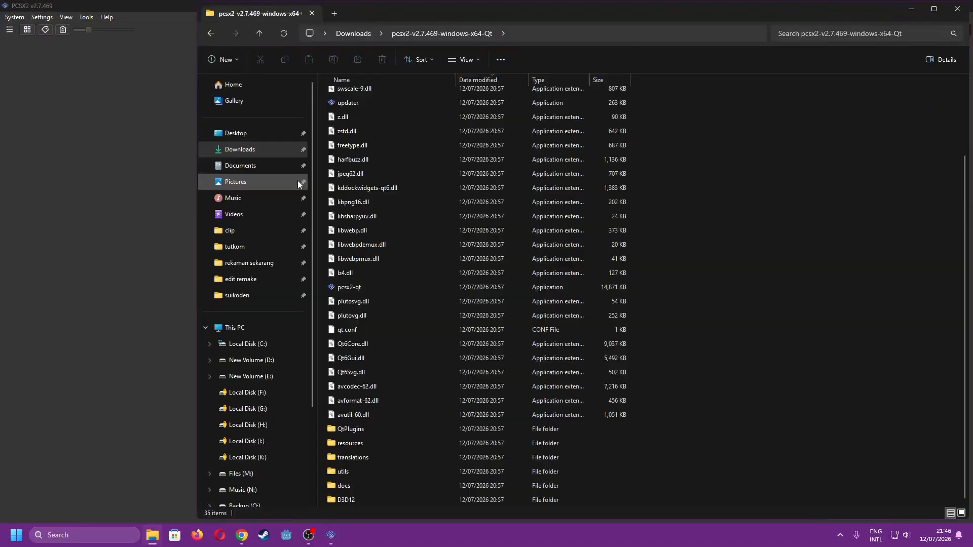
pyautogui.click(273, 149)
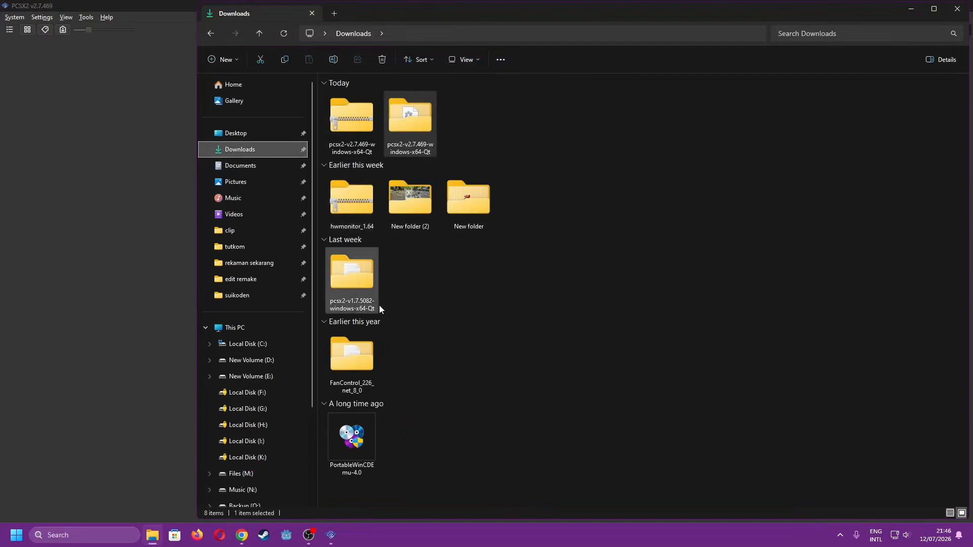
pyautogui.doubleClick(369, 284)
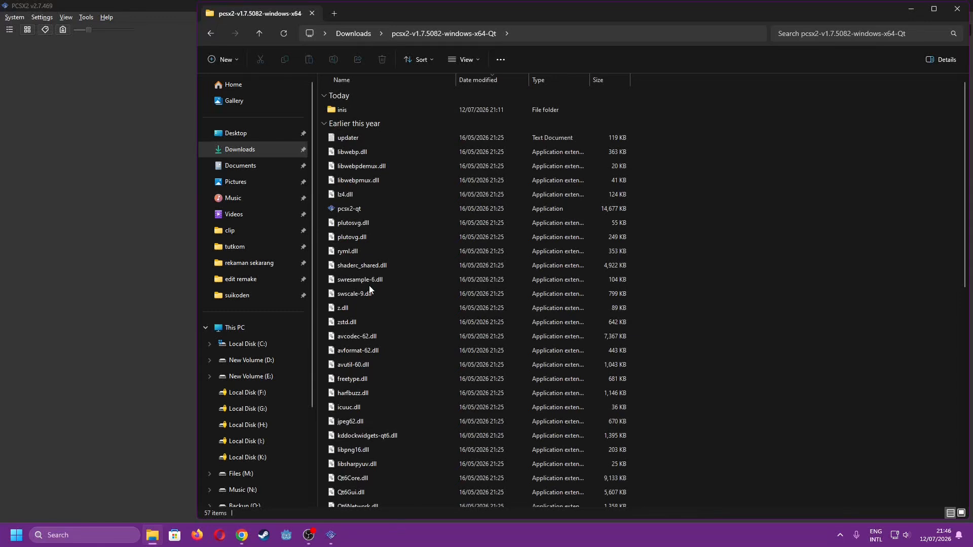
pyautogui.scroll(-10, 369, 289)
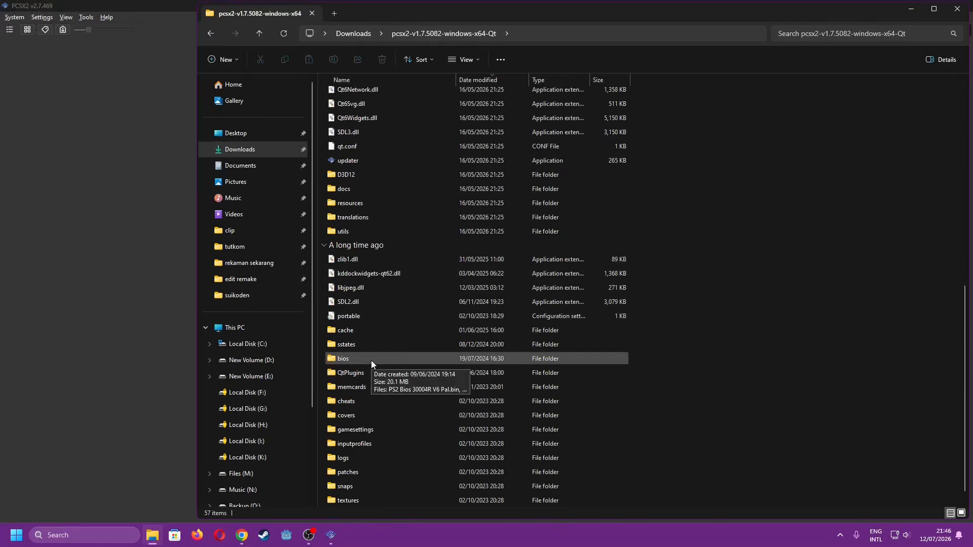
pyautogui.doubleClick(371, 360)
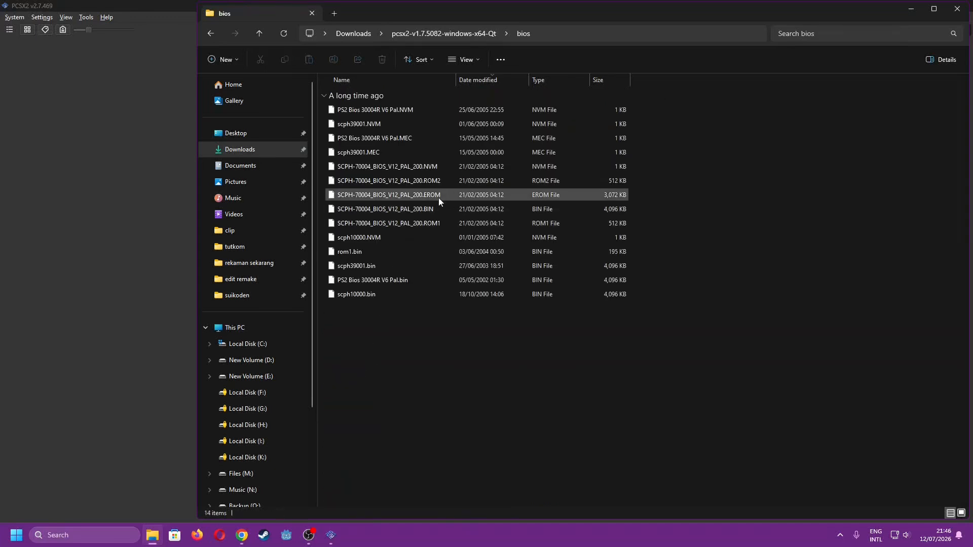
# - Switch to Chrome and search for "bios pcsx2" in a new tab
pyautogui.click(244, 535)
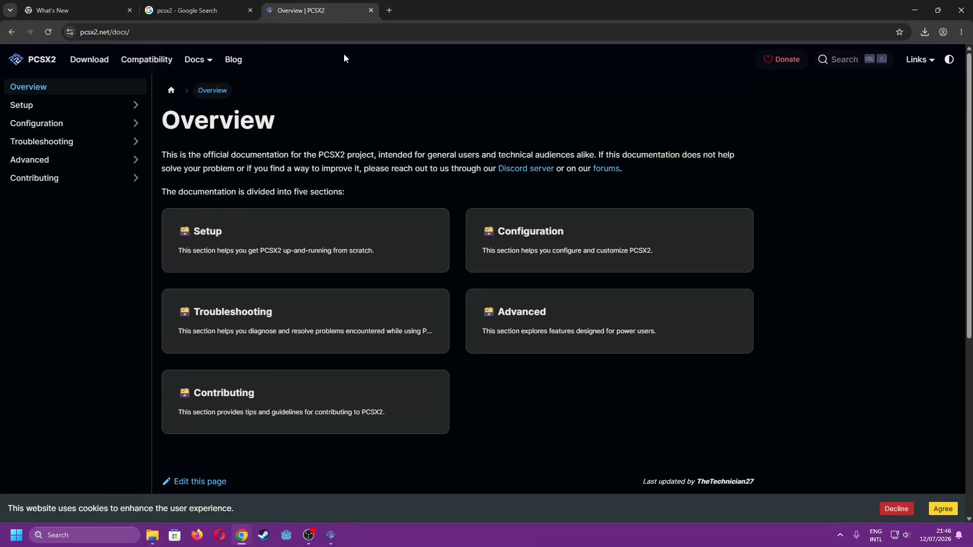
pyautogui.click(389, 11)
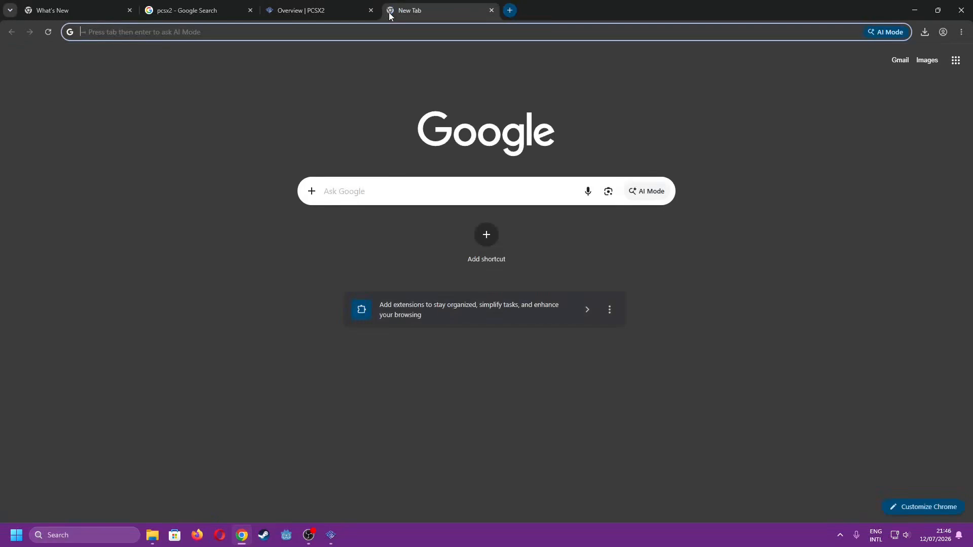
pyautogui.write('bios p')
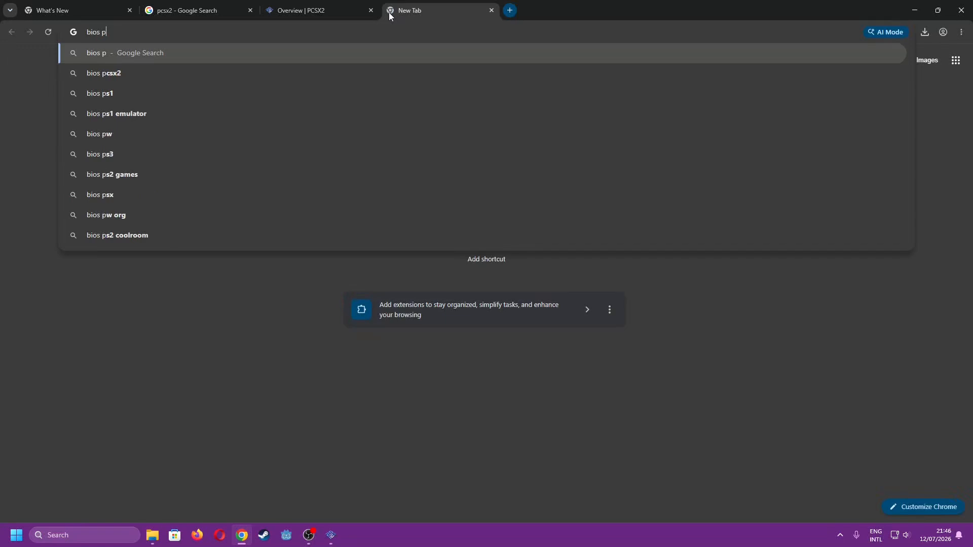
pyautogui.press('Down')
pyautogui.press('Return')
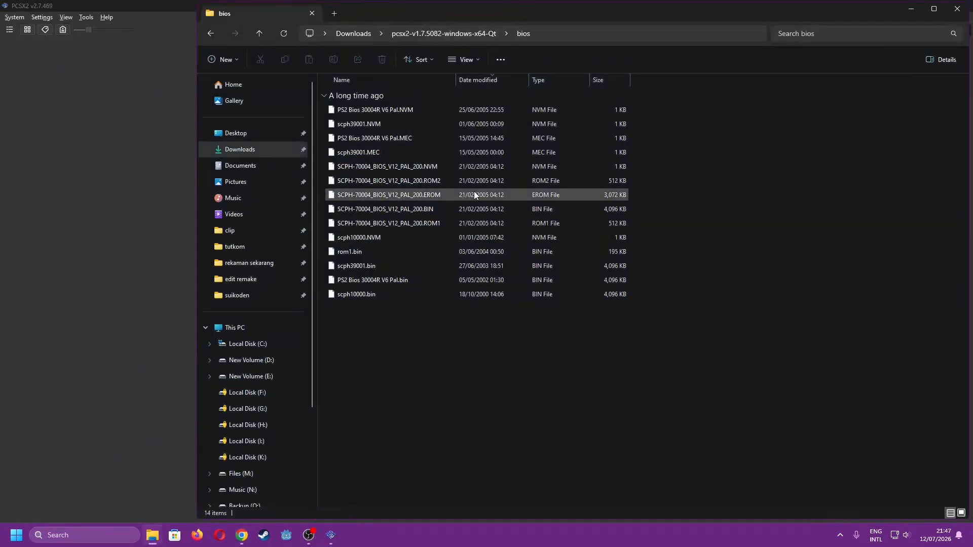
# - Launch pcsx2-qt from the pcsx2-v1.7.5082-windows-x64-Qt folder and open its BIOS settings
pyautogui.click(464, 37)
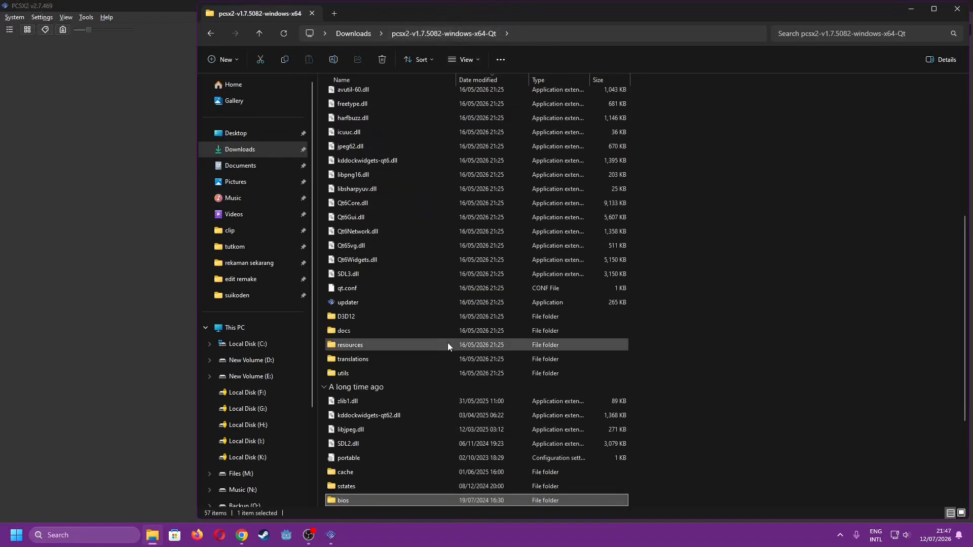
pyautogui.scroll(6, 447, 341)
pyautogui.doubleClick(394, 208)
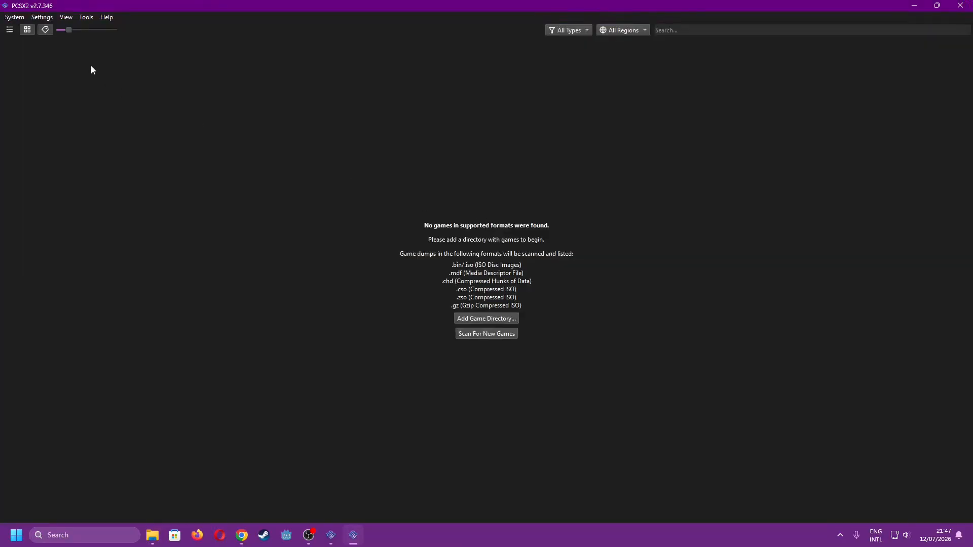
pyautogui.click(50, 18)
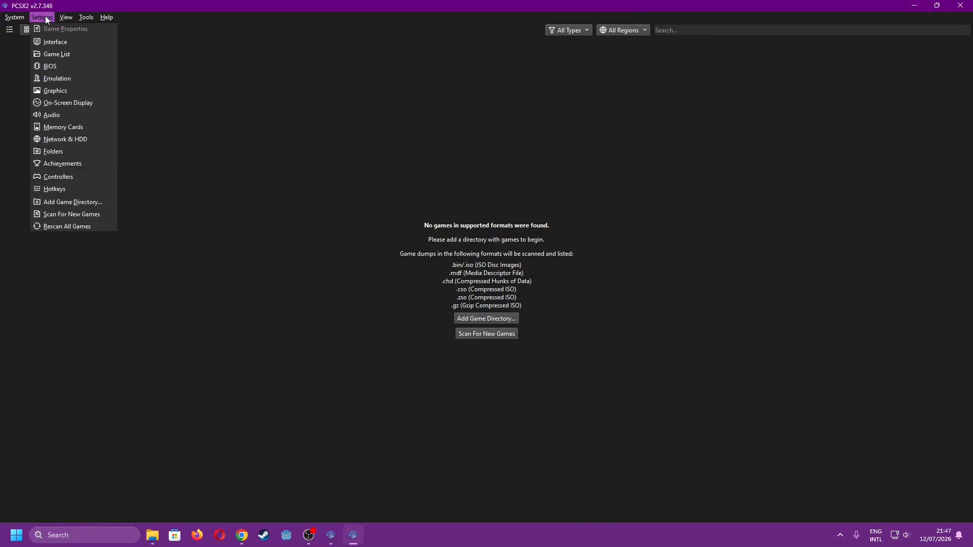
pyautogui.click(56, 66)
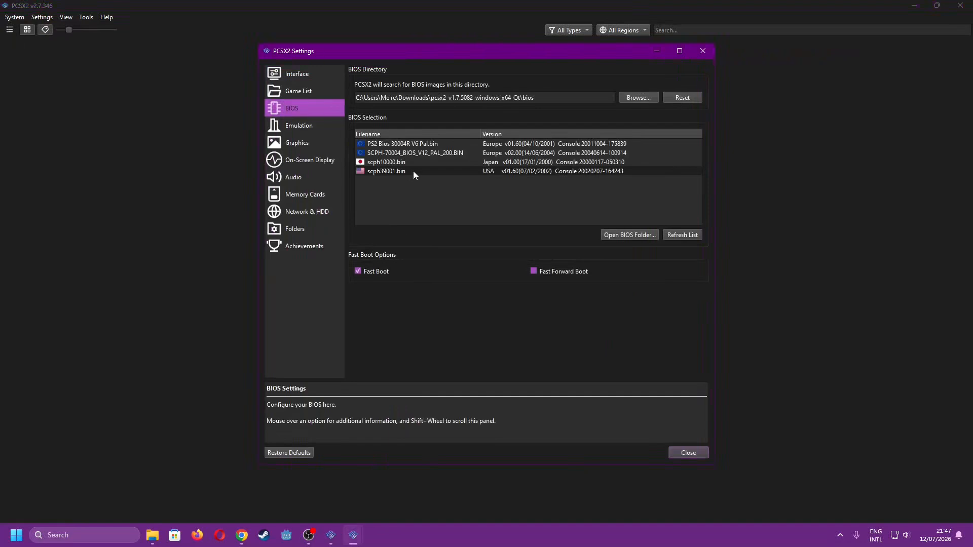
# - Select the USA BIOS scph39001.bin and open the configured BIOS folder in File Explorer
pyautogui.click(398, 172)
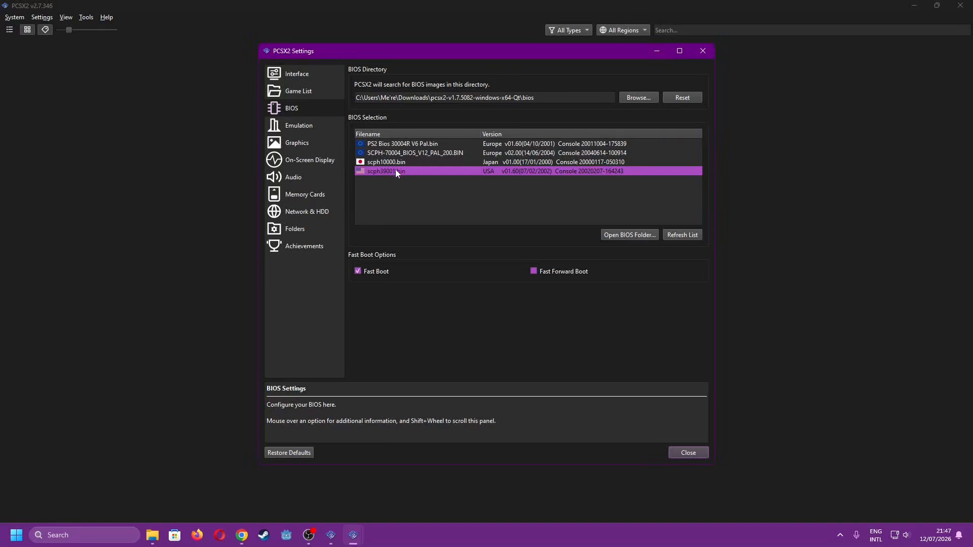
pyautogui.click(391, 162)
pyautogui.click(390, 171)
pyautogui.moveTo(152, 537)
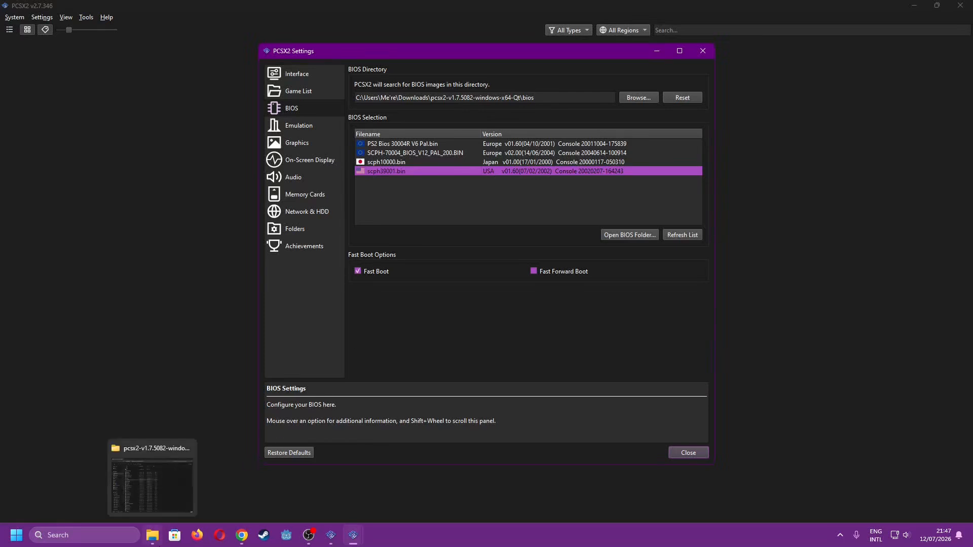
pyautogui.click(643, 236)
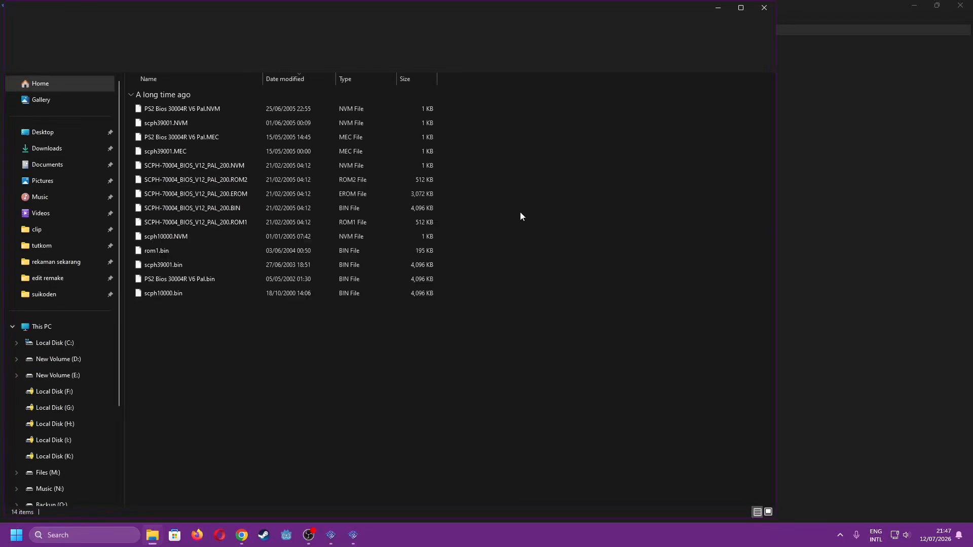
# - Copy the scph39001.bin file from the bios folder of pcsx2-v1.7.5082-windows-x64-Qt
pyautogui.click(287, 270)
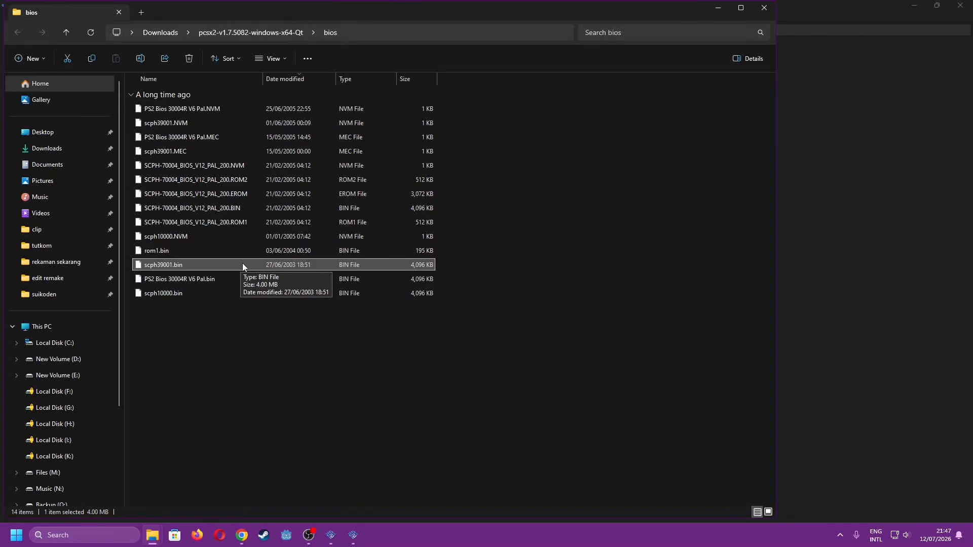
pyautogui.rightClick(174, 264)
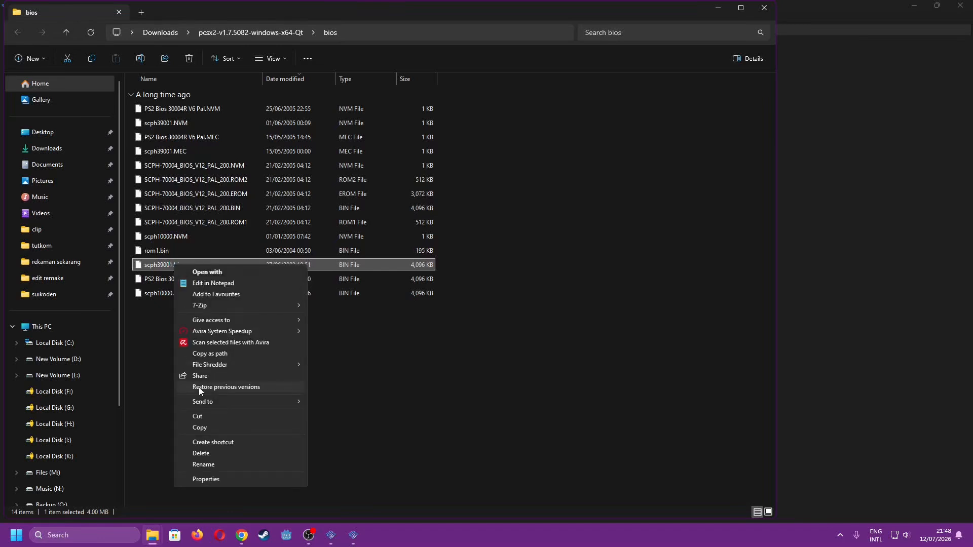
pyautogui.click(248, 430)
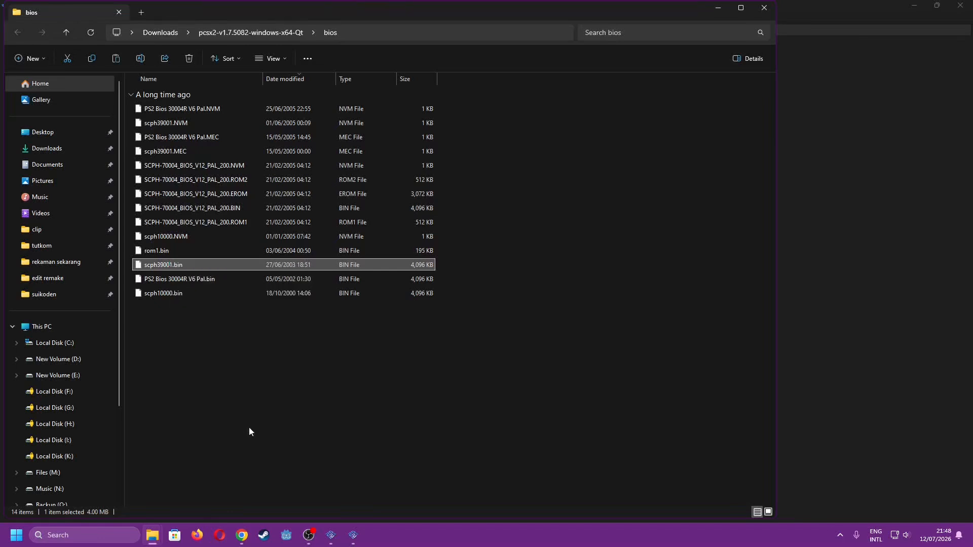
# - Create a folder named bios in Downloads' pcsx2-v2.7.469-windows-x64-Qt folder and paste the copied BIOS file into it
pyautogui.click(48, 148)
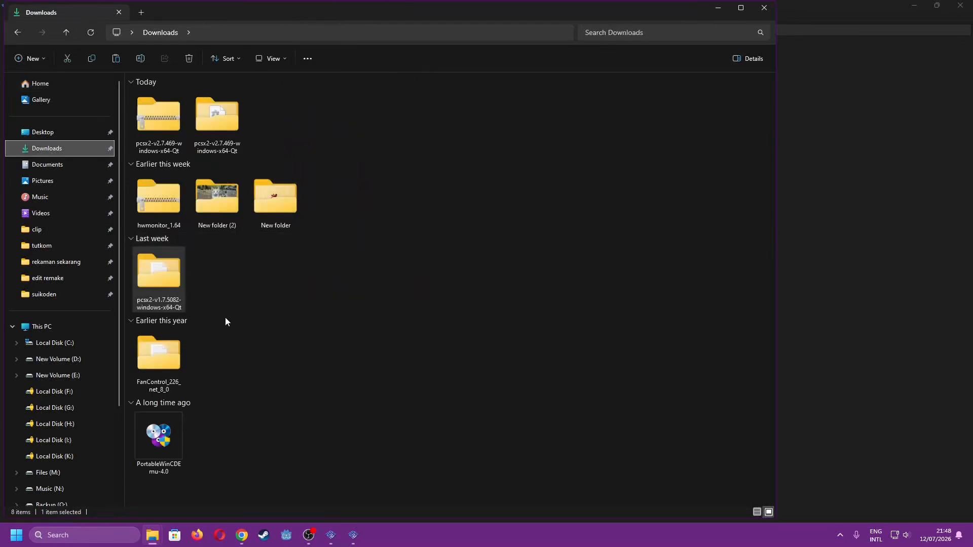
pyautogui.click(218, 122)
pyautogui.doubleClick(217, 121)
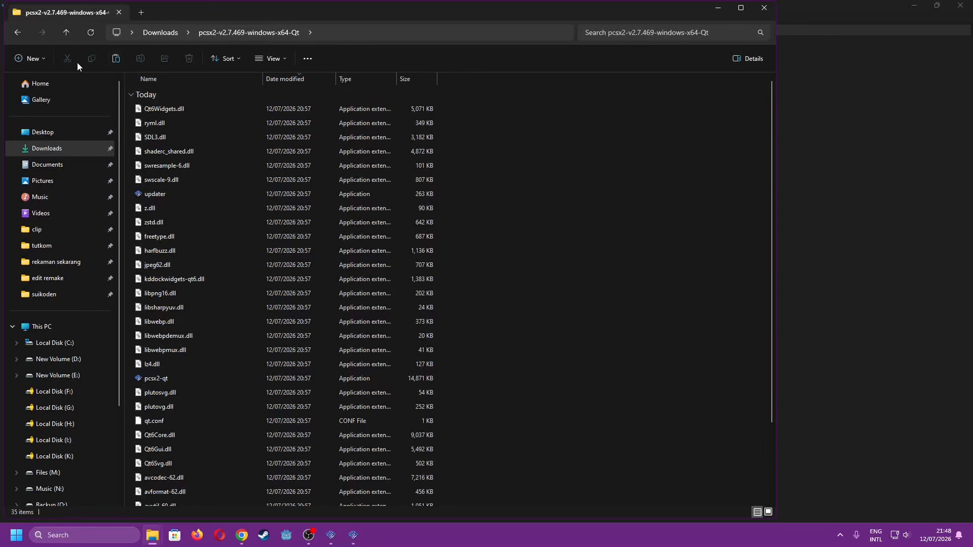
pyautogui.click(40, 58)
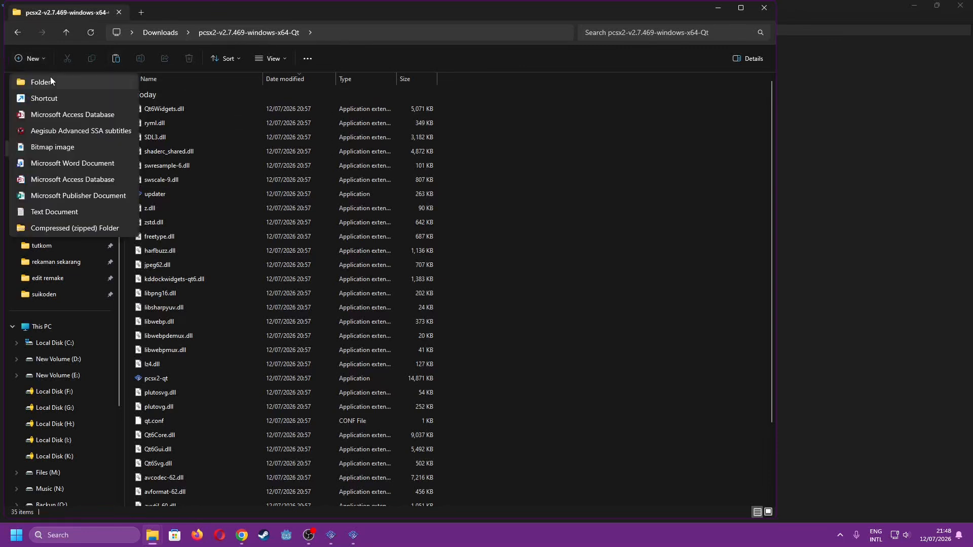
pyautogui.click(50, 80)
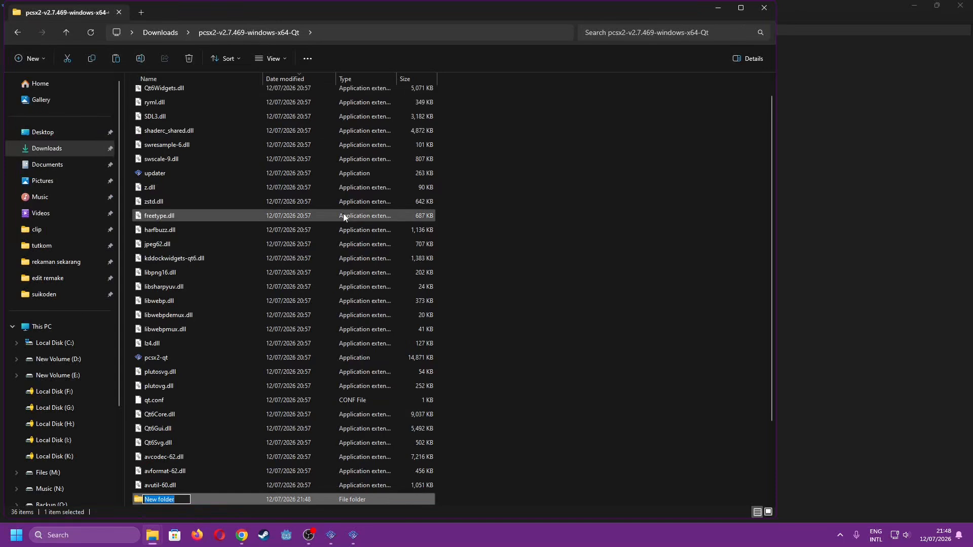
pyautogui.write('bios')
pyautogui.press('Return')
pyautogui.press('Return')
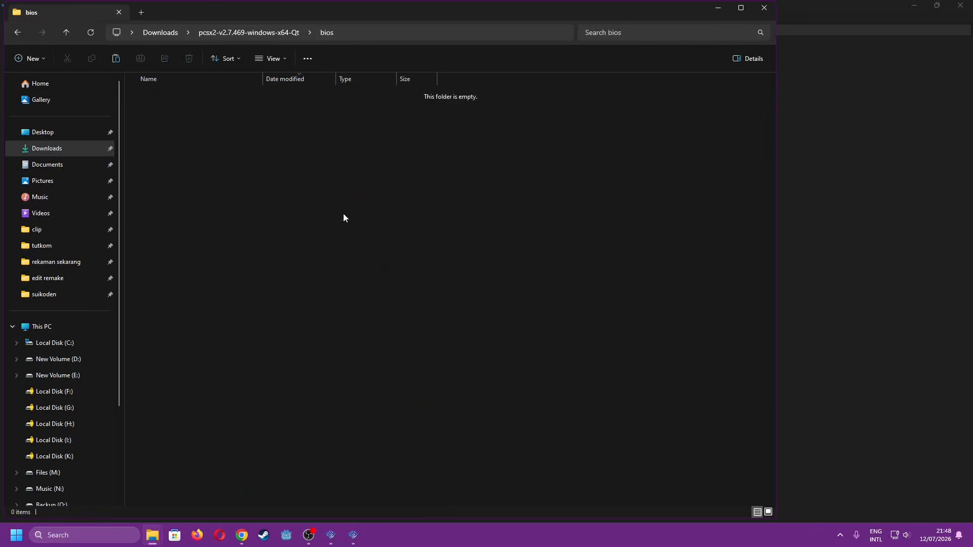
pyautogui.hotkey('ctrl', 'v')
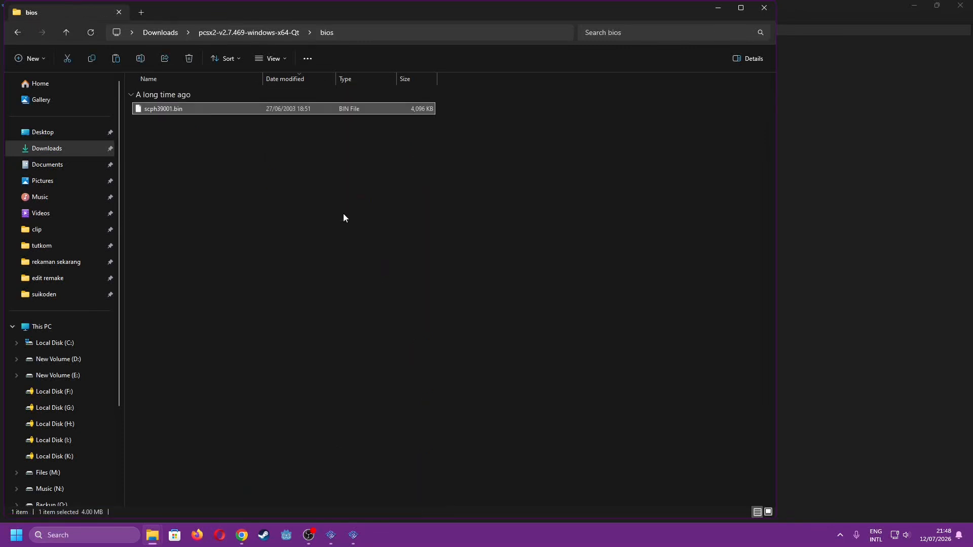
# - Switch to the PCSX2 v2.7.469 BIOS settings and decline creating the missing pcsx2-v2.0.2-windows-x64-Qt BIOS directory
pyautogui.click(330, 535)
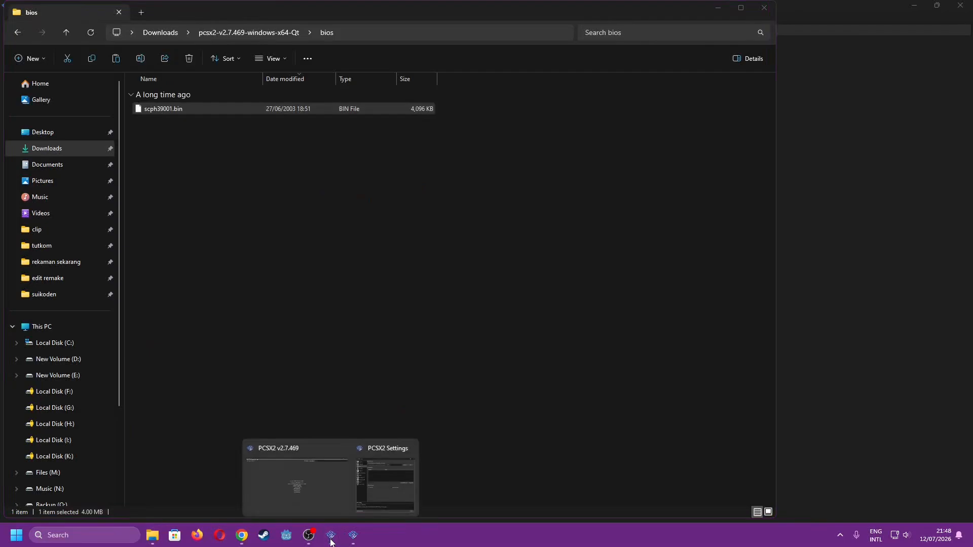
pyautogui.click(312, 477)
pyautogui.click(330, 535)
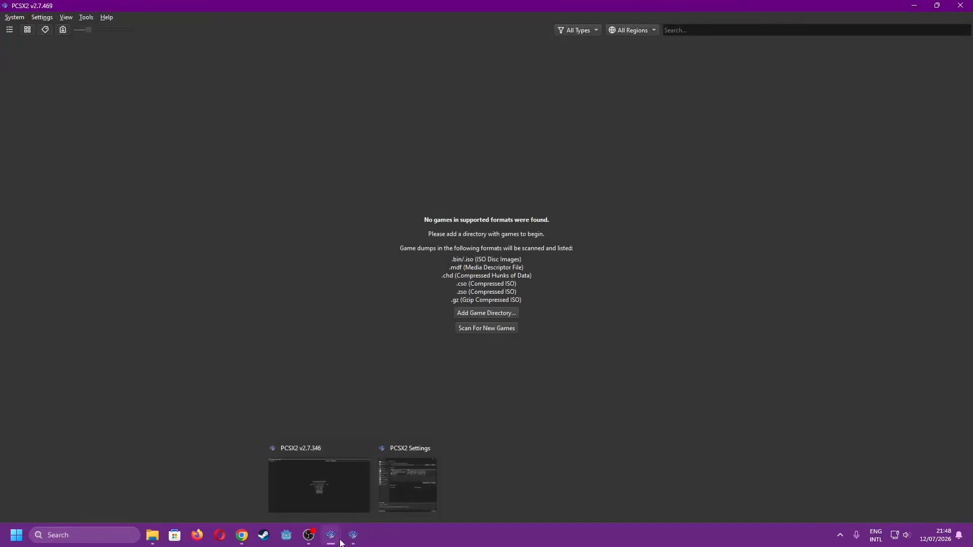
pyautogui.click(380, 484)
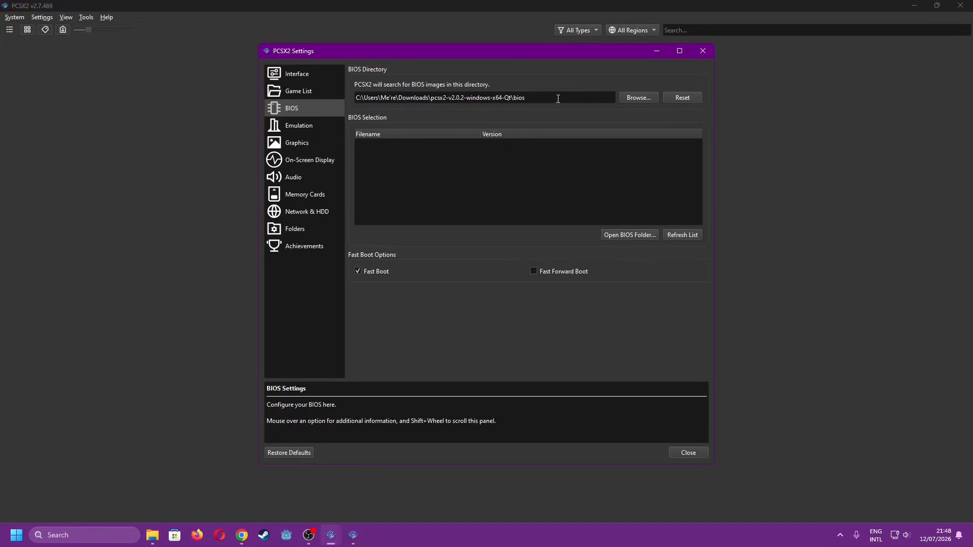
pyautogui.moveTo(557, 99); pyautogui.dragTo(426, 94)
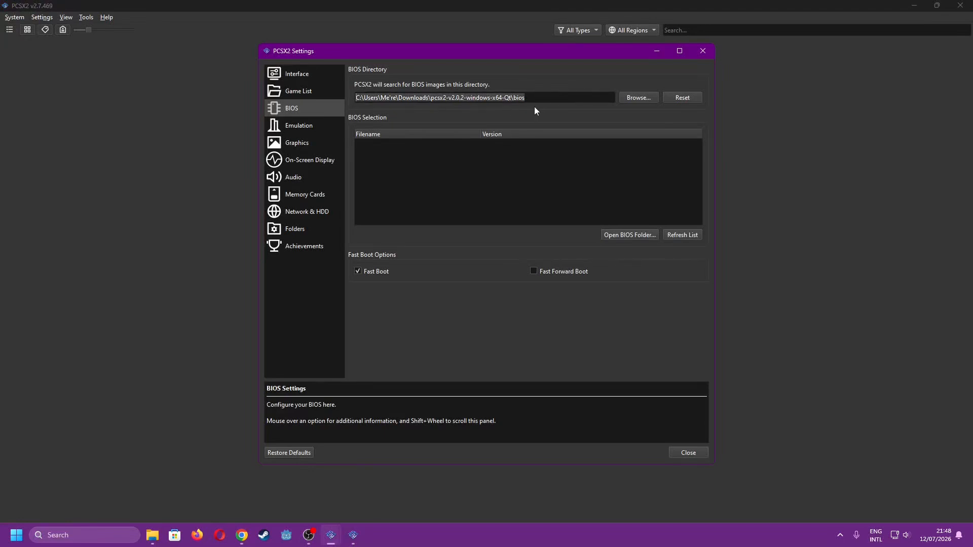
pyautogui.click(638, 98)
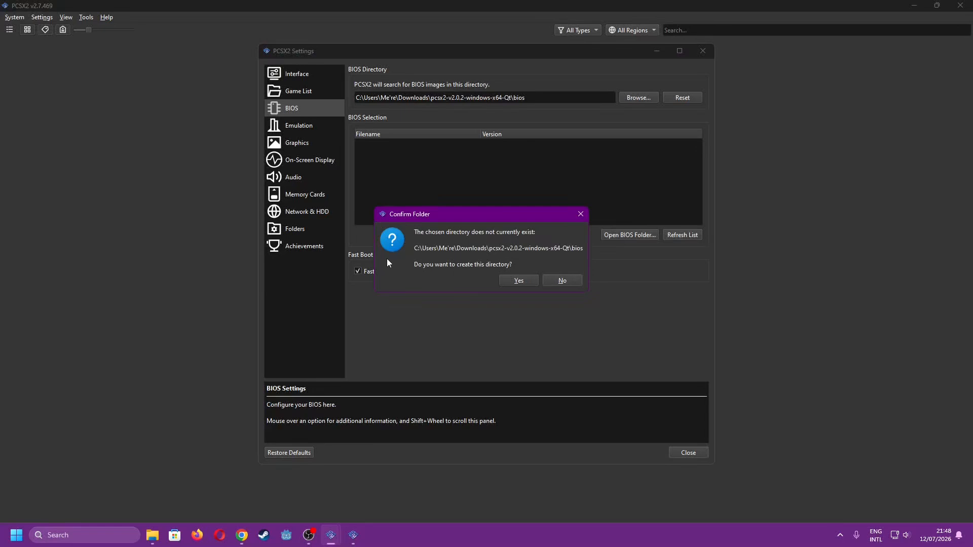
pyautogui.click(553, 278)
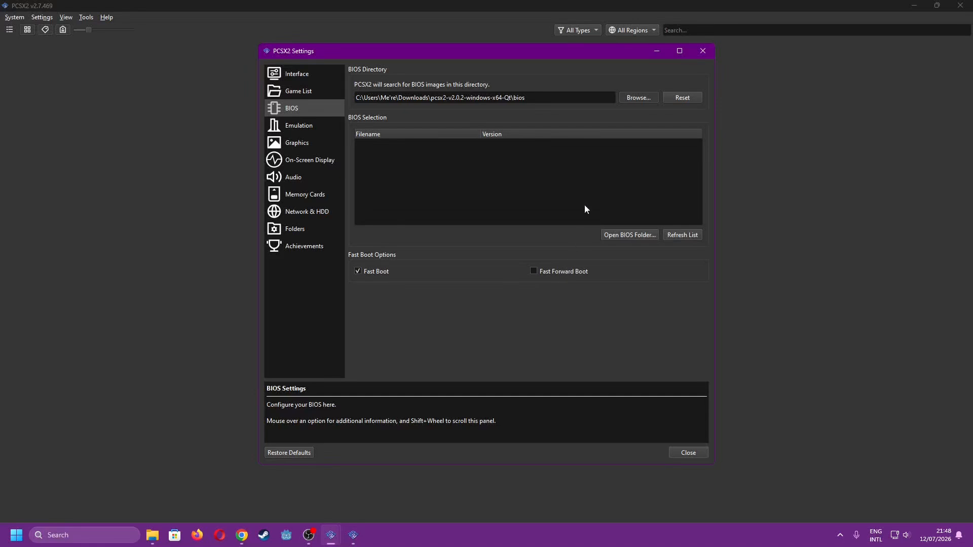
# - Set the BIOS directory to the bios folder inside pcsx2-v2.7.469-windows-x64-Qt and close the settings
pyautogui.click(636, 100)
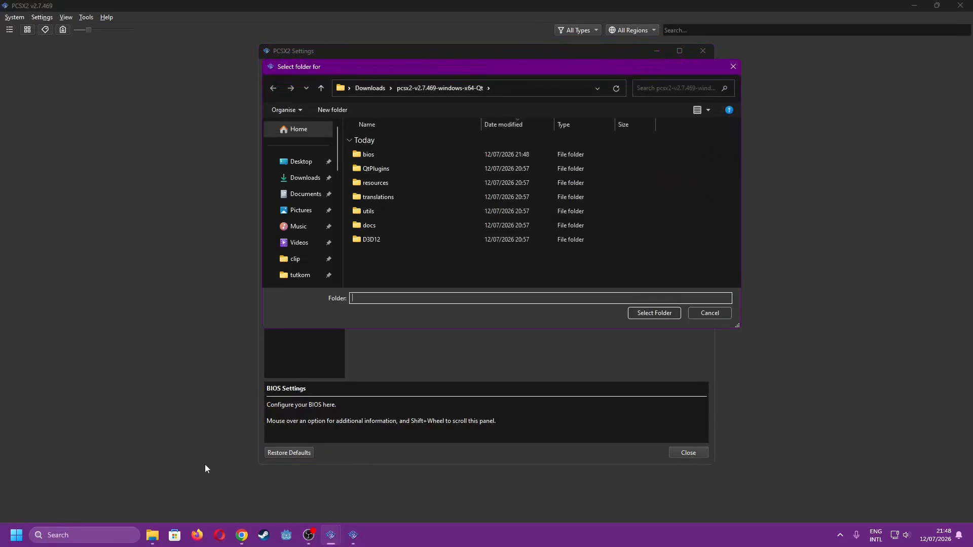
pyautogui.moveTo(153, 535)
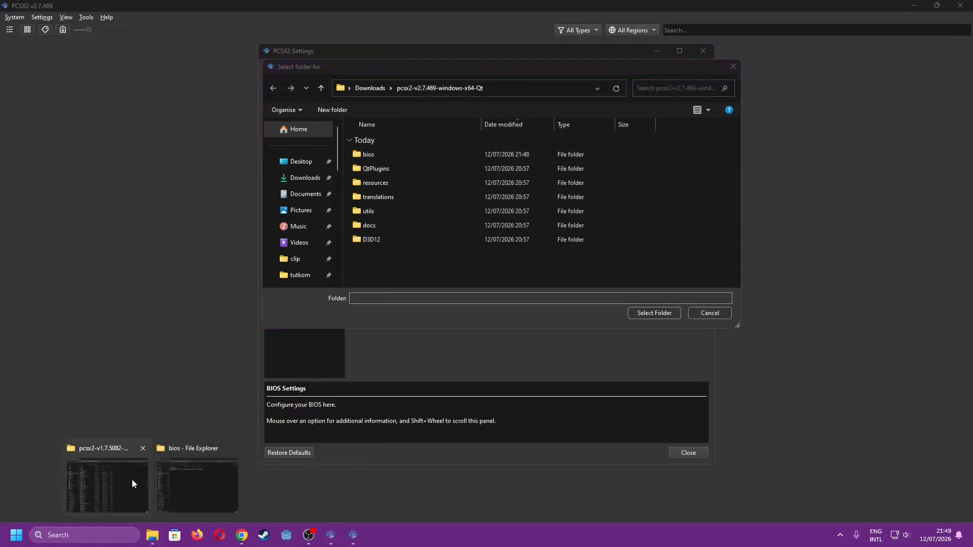
pyautogui.click(132, 478)
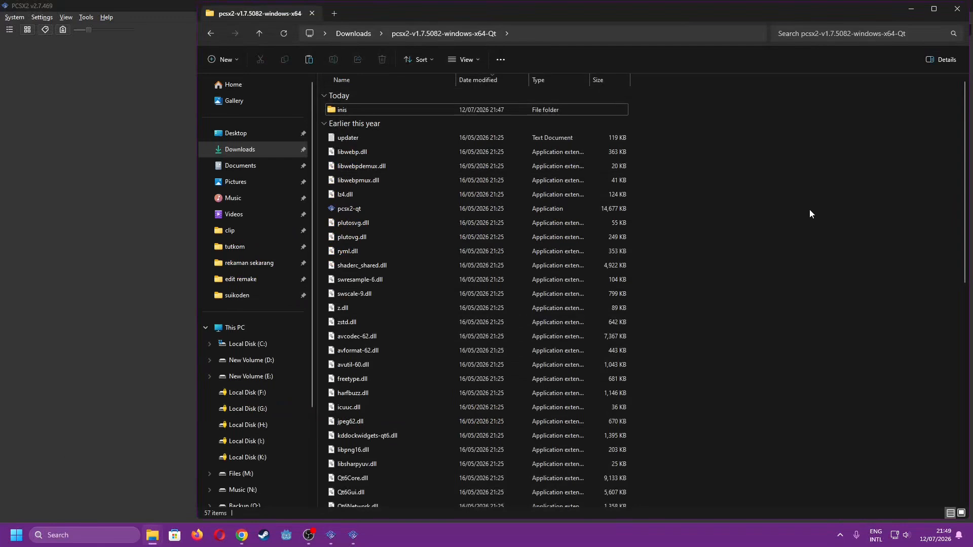
pyautogui.moveTo(353, 535)
pyautogui.click(414, 485)
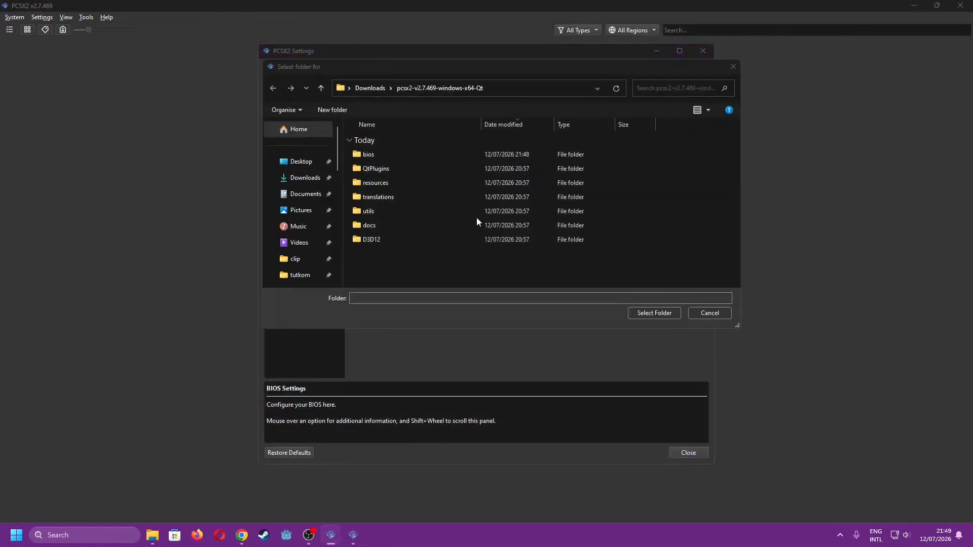
pyautogui.doubleClick(424, 154)
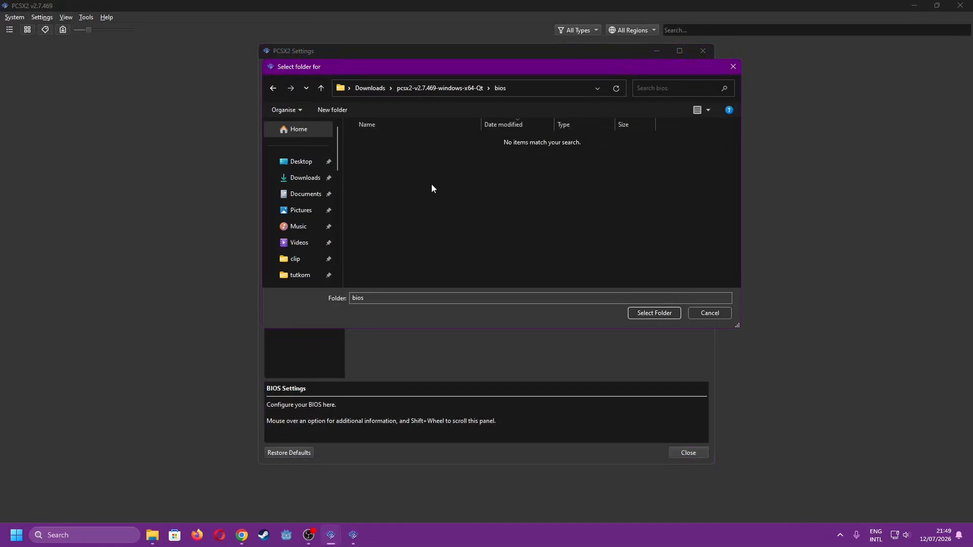
pyautogui.click(655, 314)
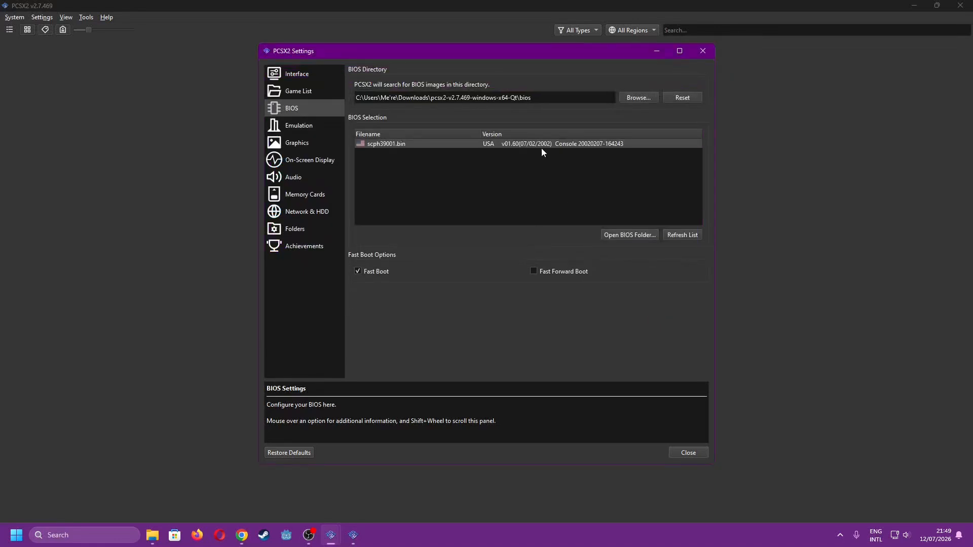
pyautogui.click(689, 453)
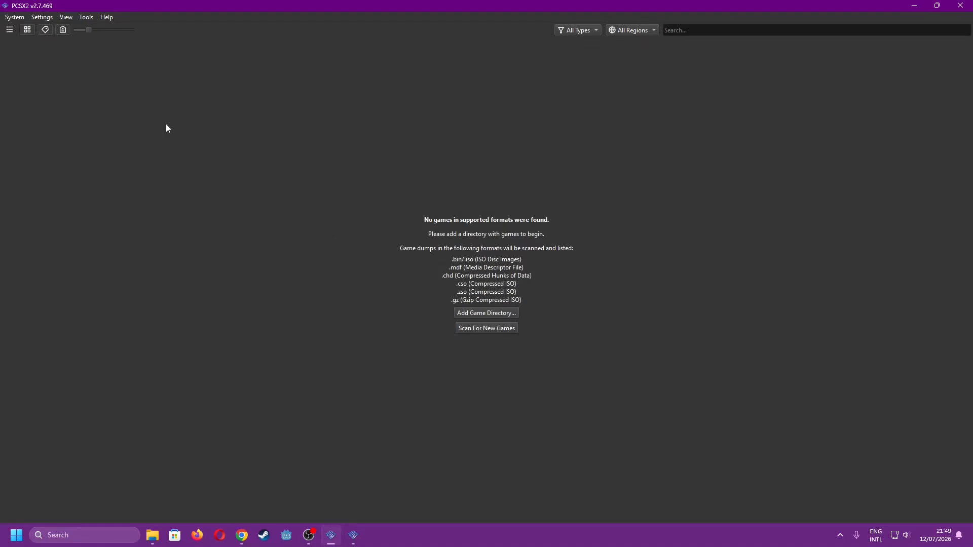
# - Review the global controller settings and the Controller Port 1 DualShock 2 key bindings, then close the controller settings
pyautogui.click(42, 18)
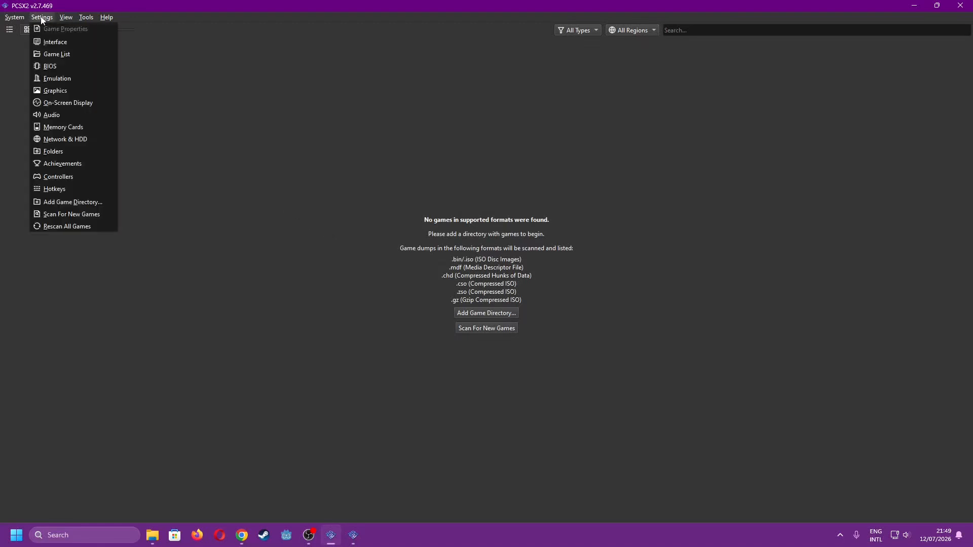
pyautogui.click(80, 177)
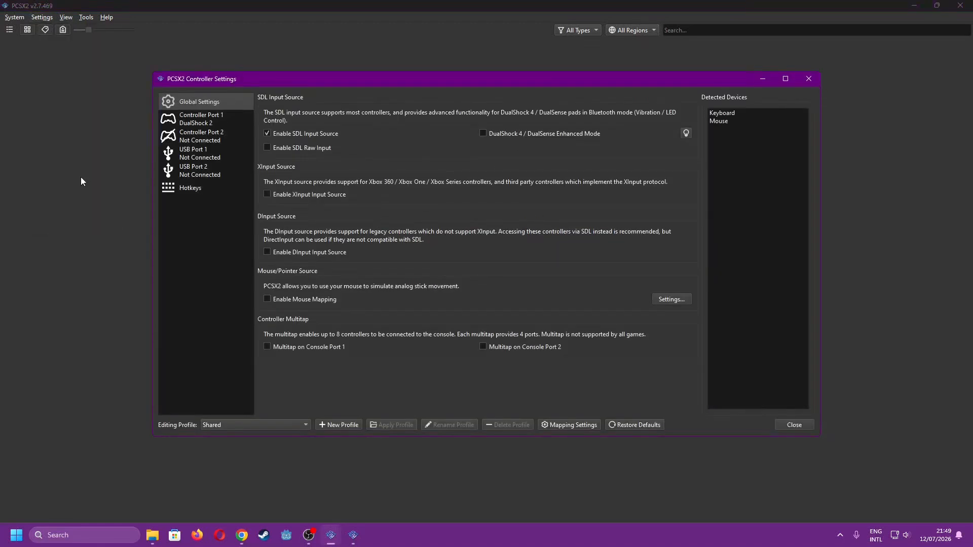
pyautogui.click(213, 119)
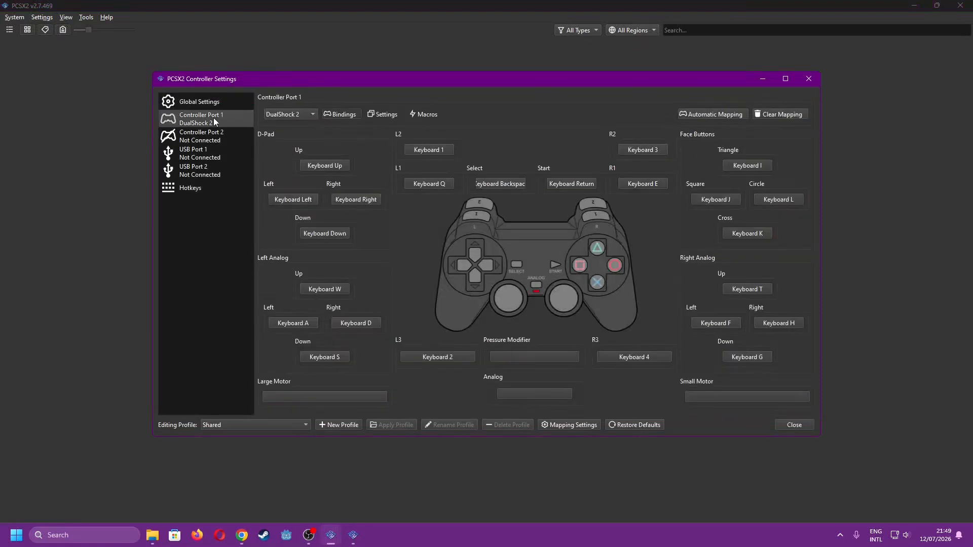
pyautogui.click(204, 108)
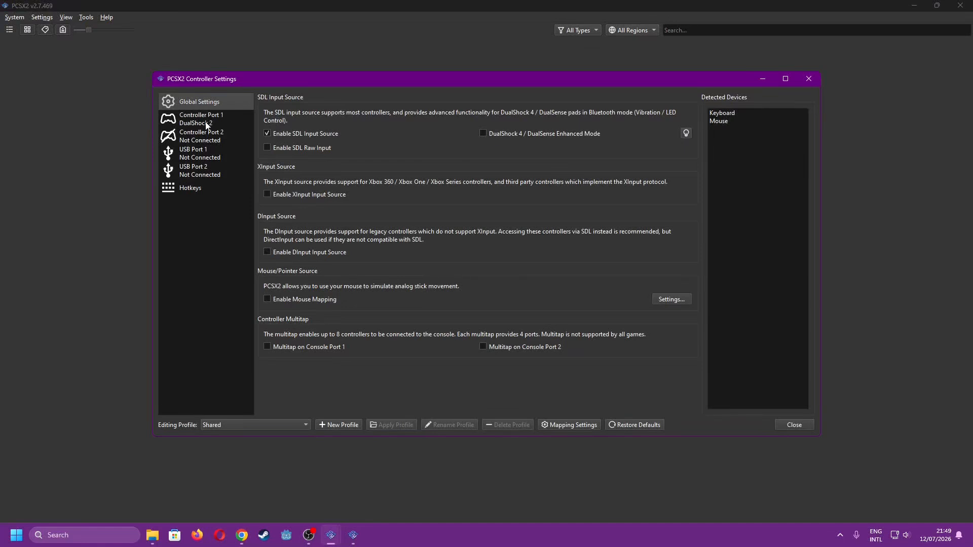
pyautogui.click(206, 125)
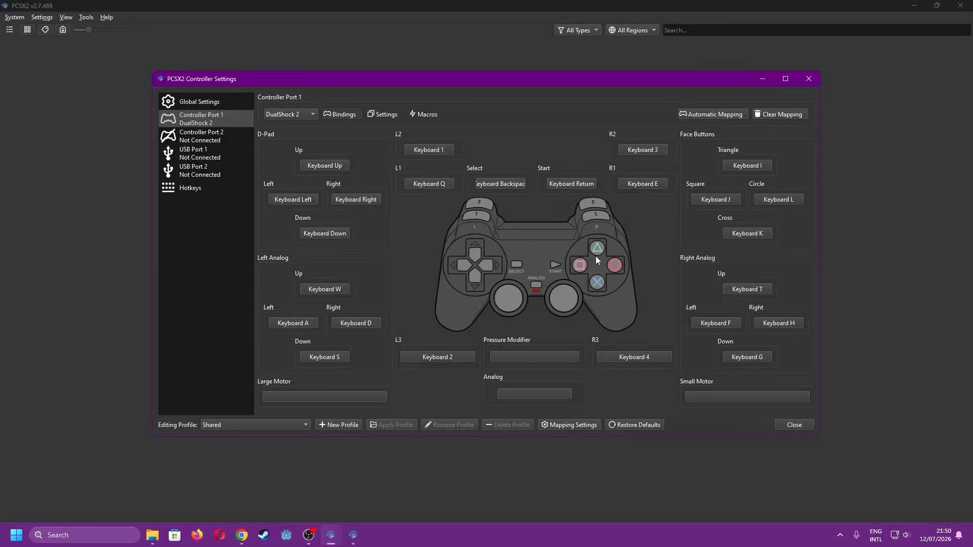
pyautogui.click(719, 202)
pyautogui.click(789, 425)
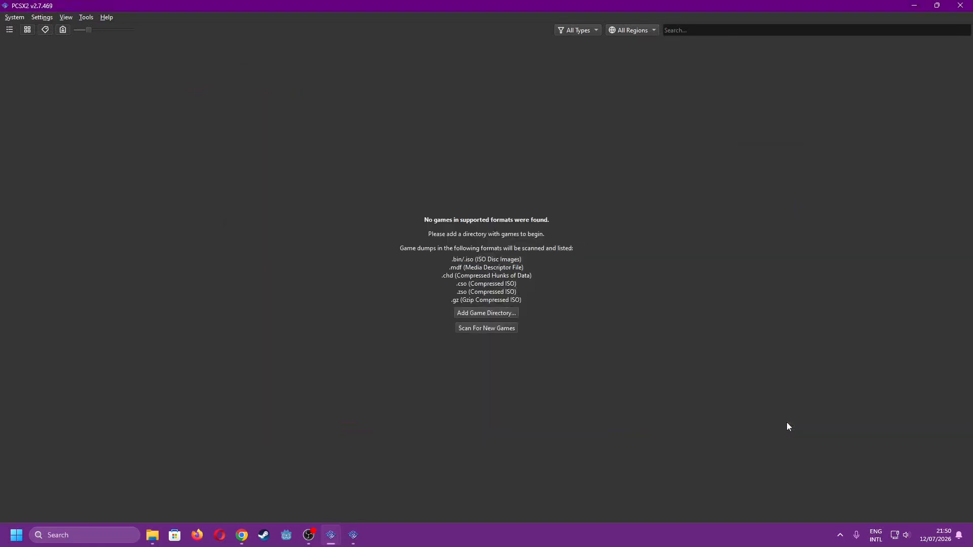
# - Open the graphics settings and review the Rendering and Display options
pyautogui.click(50, 20)
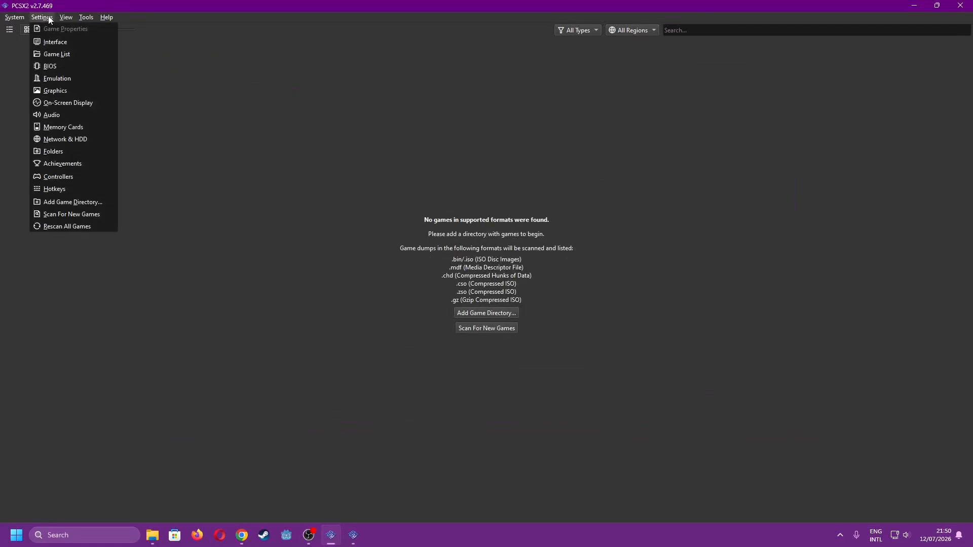
pyautogui.click(52, 88)
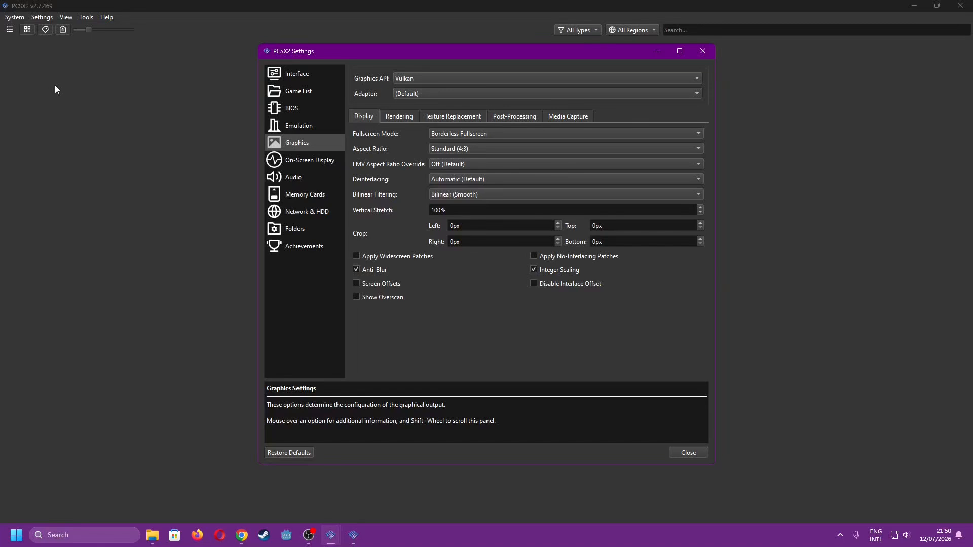
pyautogui.click(407, 118)
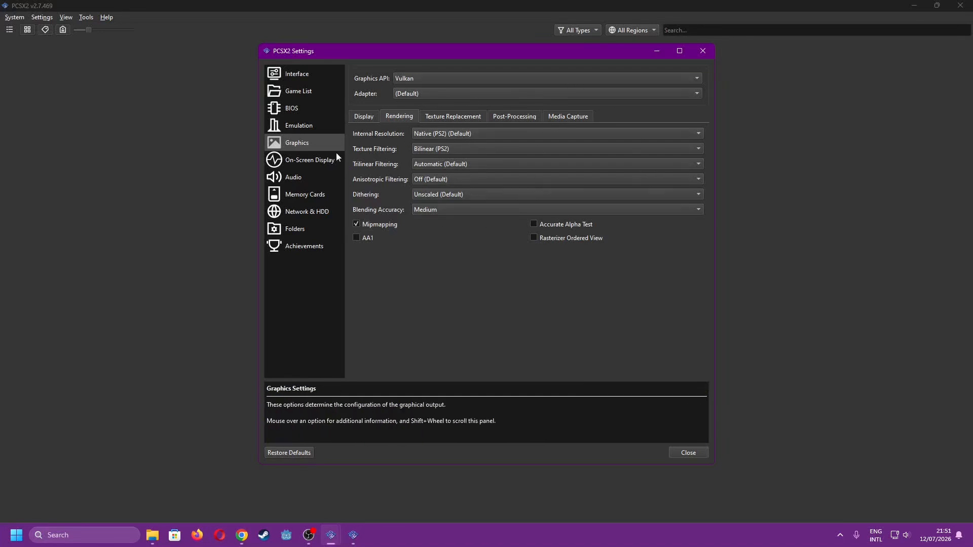
pyautogui.click(361, 120)
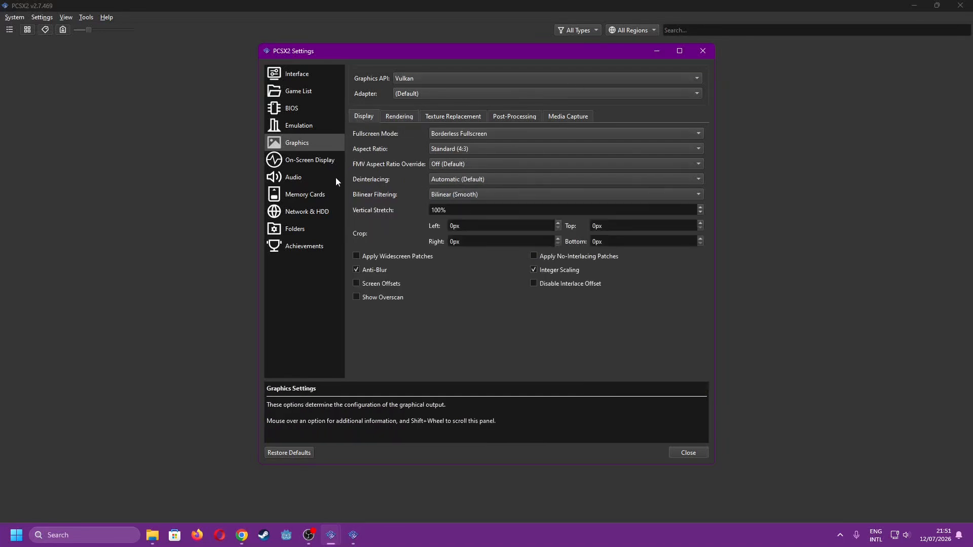
# - Review the Aspect Ratio and Graphics API choices in the graphics settings, keeping Standard (4:3) and Vulkan
pyautogui.click(510, 147)
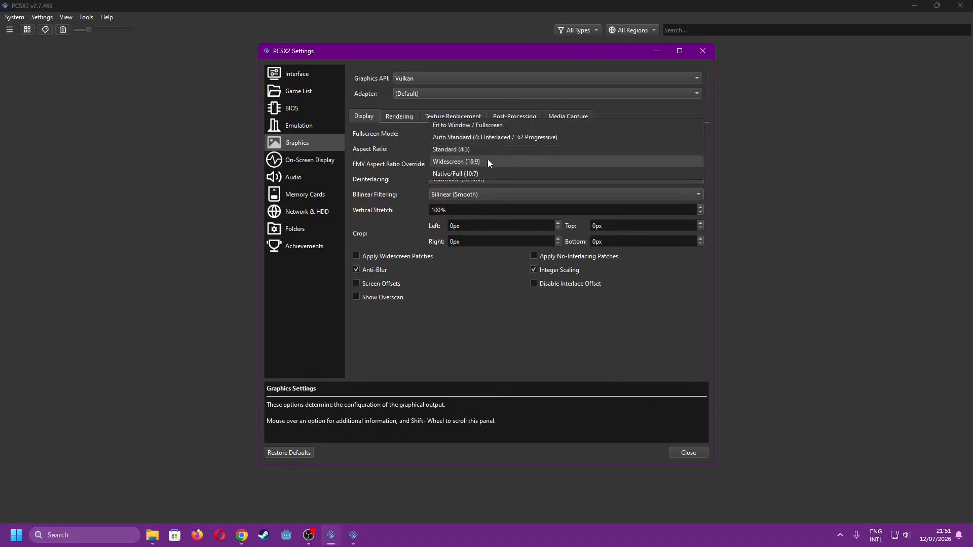
pyautogui.click(435, 80)
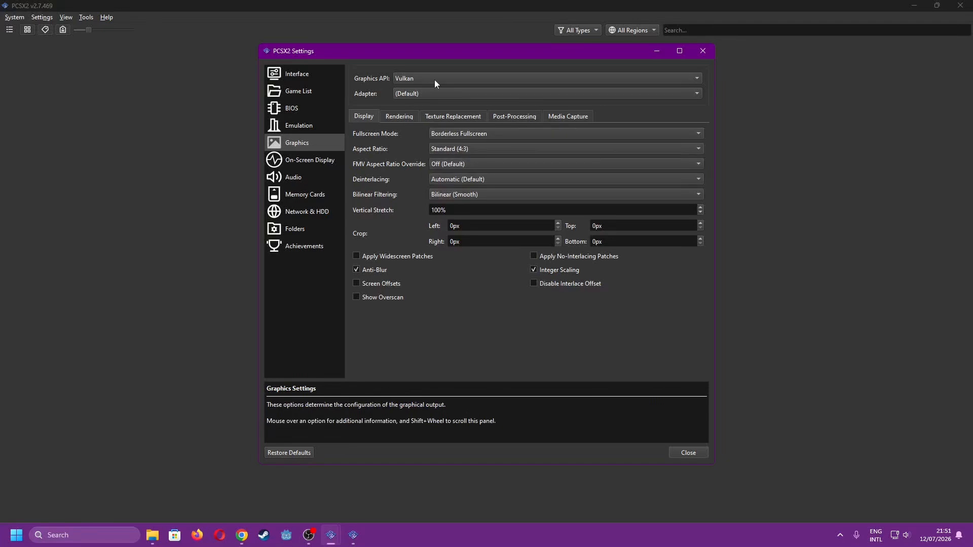
pyautogui.click(435, 82)
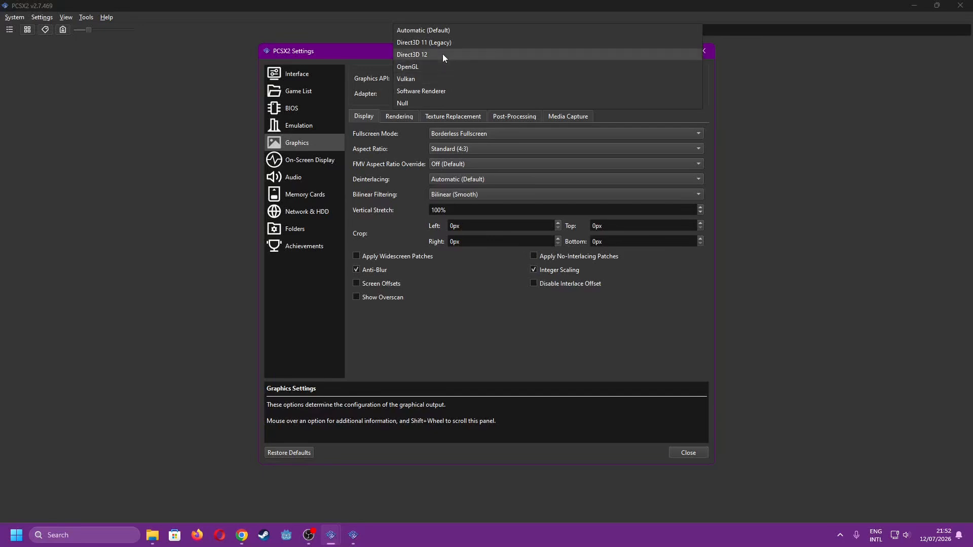
pyautogui.click(442, 80)
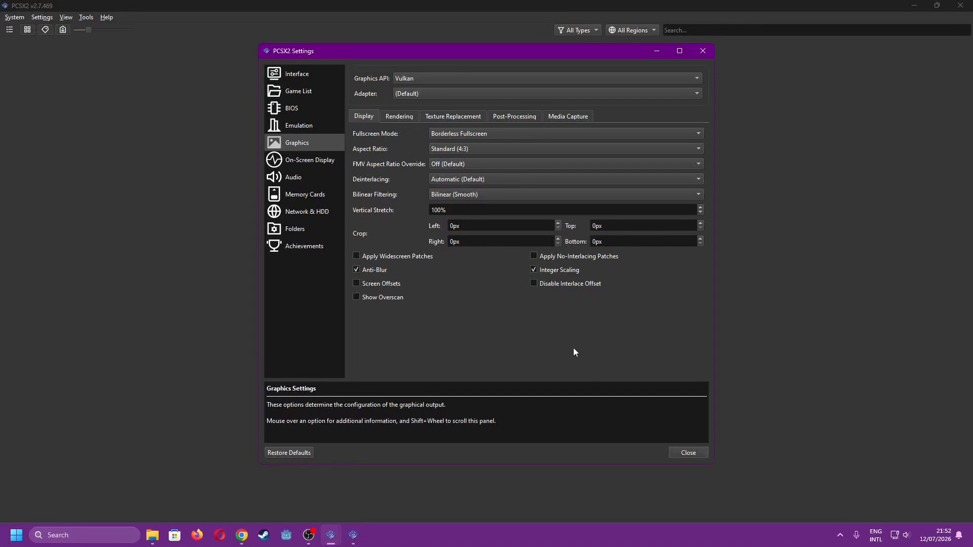
# - Close the settings in both PCSX2 windows and leave only the PCSX2 v2.7.469 main window running
pyautogui.click(316, 191)
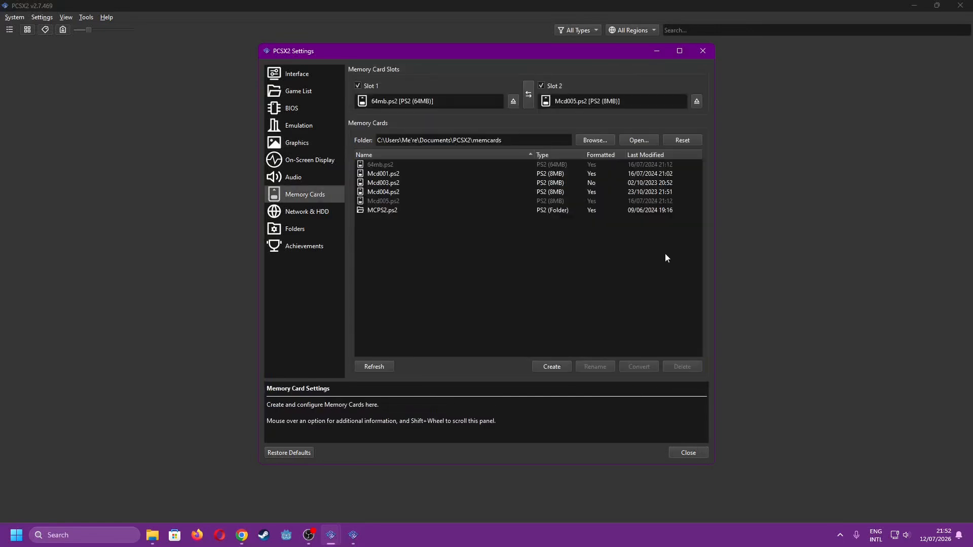
pyautogui.click(687, 450)
pyautogui.moveTo(353, 535)
pyautogui.click(403, 487)
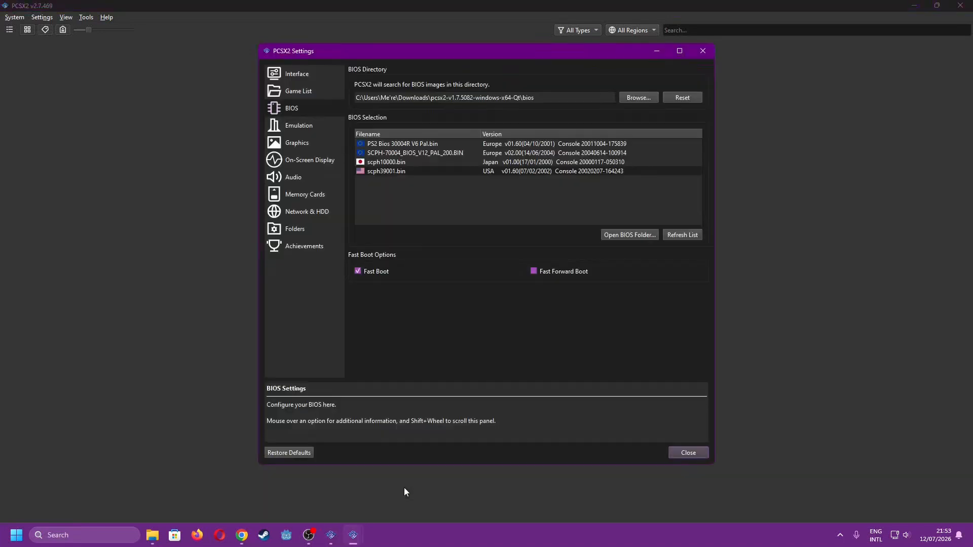
pyautogui.click(687, 452)
pyautogui.click(331, 535)
pyautogui.click(353, 535)
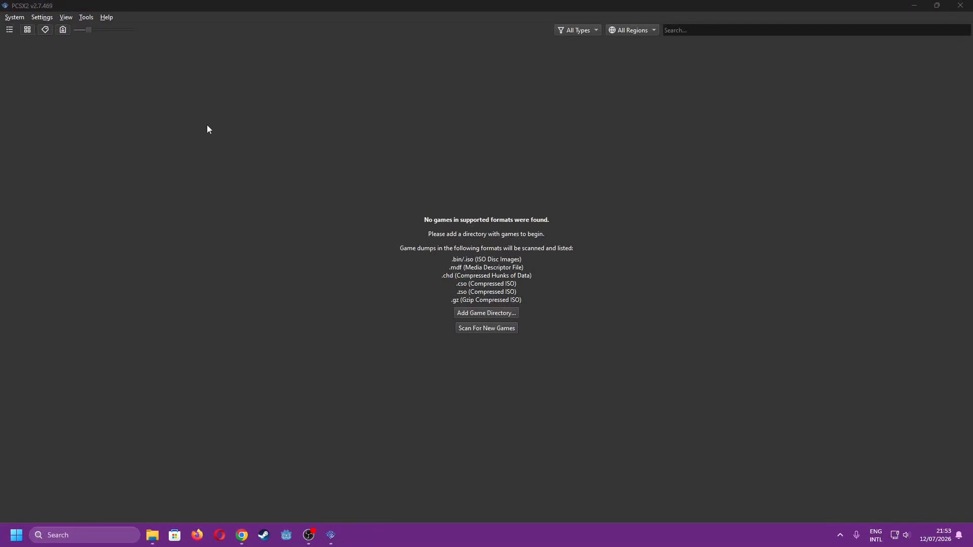
# - Create an 8 MB PS2 memory card named baru with NTFS compression in the memory card settings
pyautogui.click(43, 17)
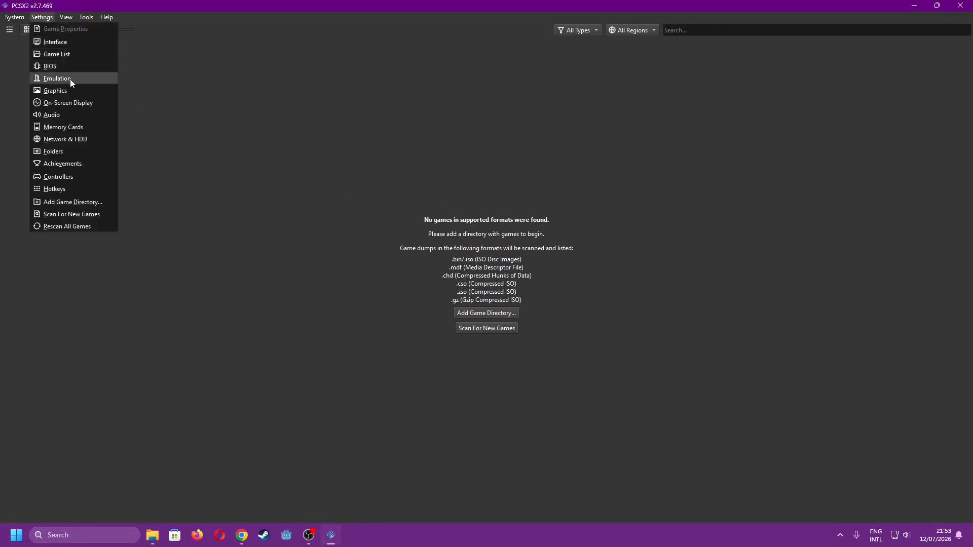
pyautogui.click(72, 126)
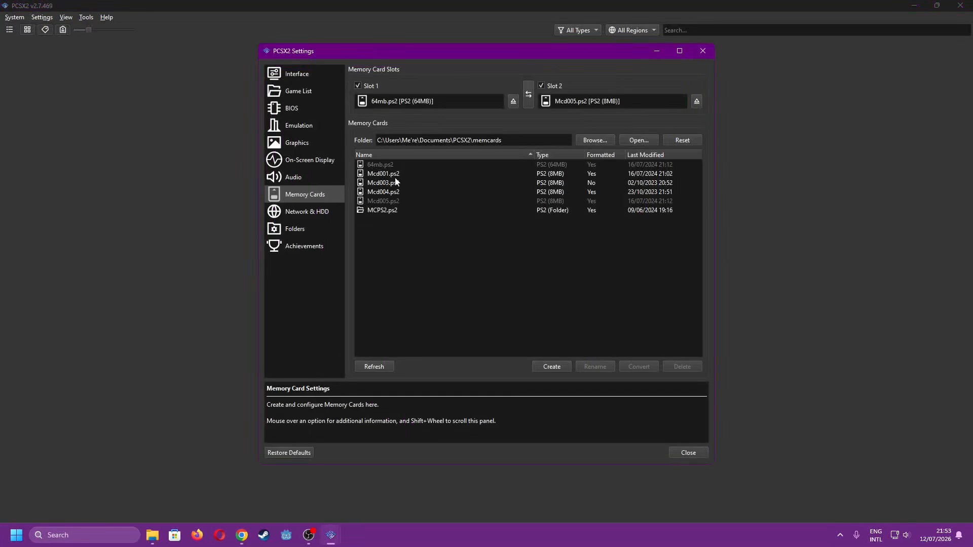
pyautogui.click(394, 177)
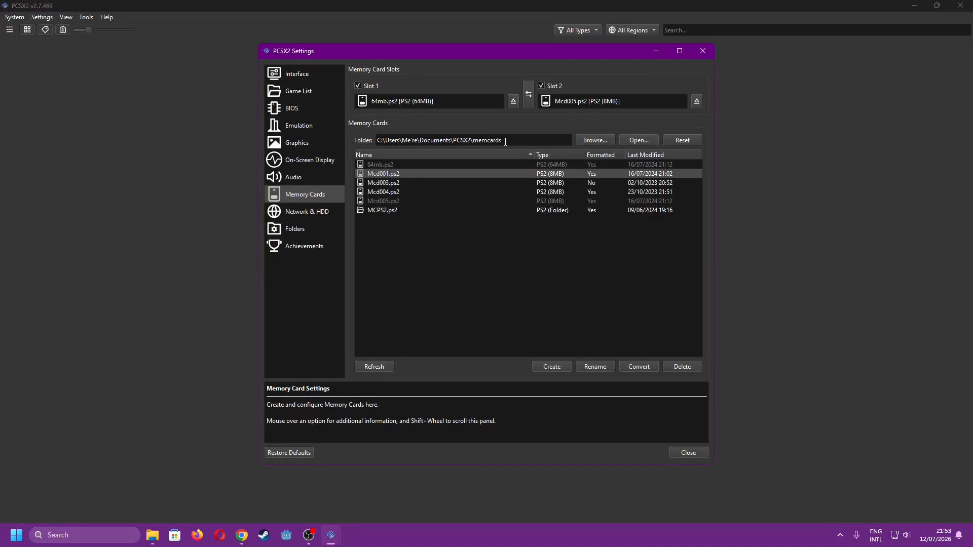
pyautogui.click(552, 367)
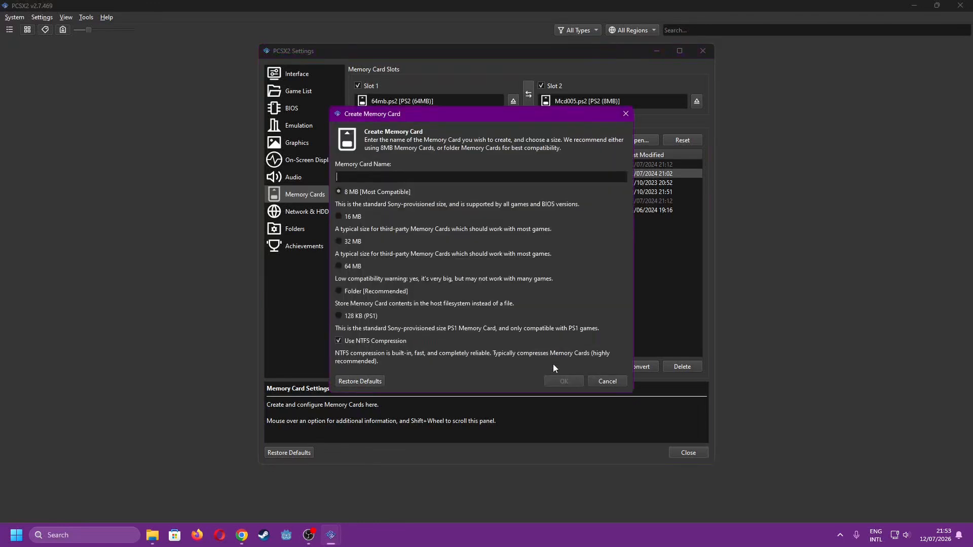
pyautogui.write('baru')
pyautogui.click(368, 292)
pyautogui.click(356, 194)
pyautogui.click(567, 381)
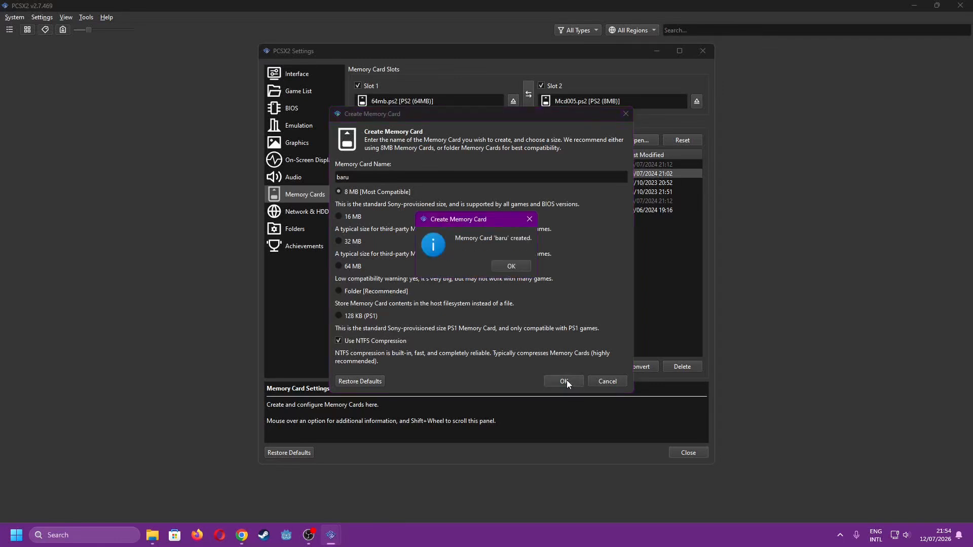
pyautogui.click(511, 267)
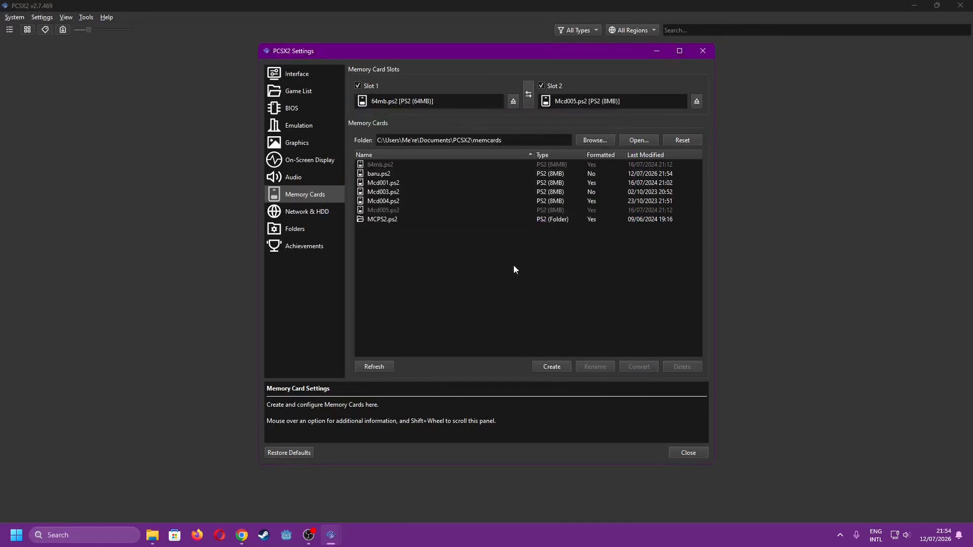
# - Eject the memory card from Slot 2, assign baru.ps2 to Slot 1 and close the settings
pyautogui.click(410, 173)
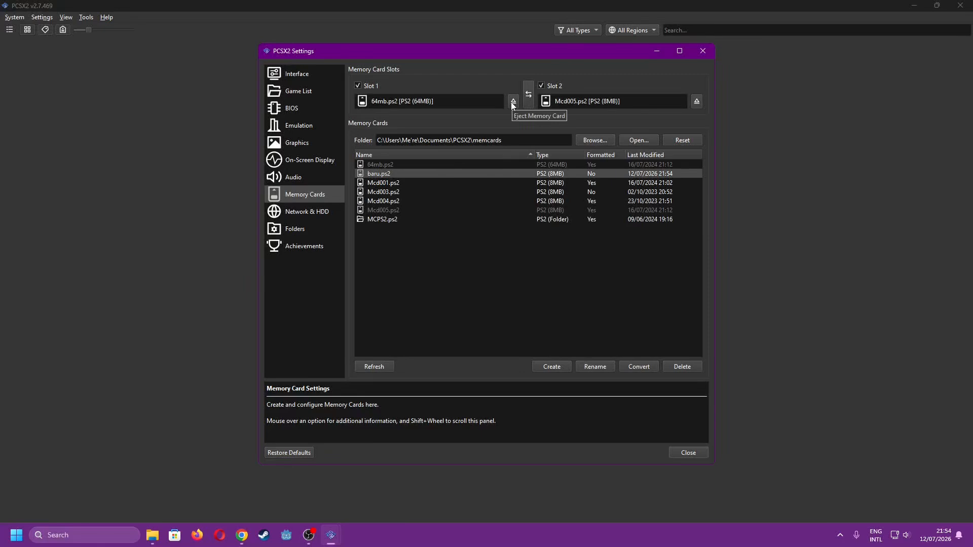
pyautogui.click(697, 102)
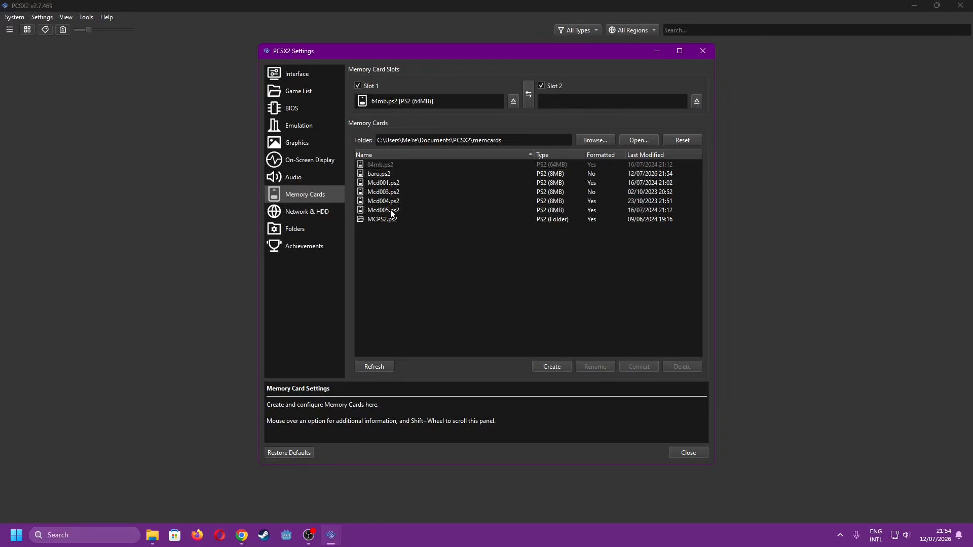
pyautogui.click(381, 176)
pyautogui.moveTo(382, 176); pyautogui.dragTo(440, 100)
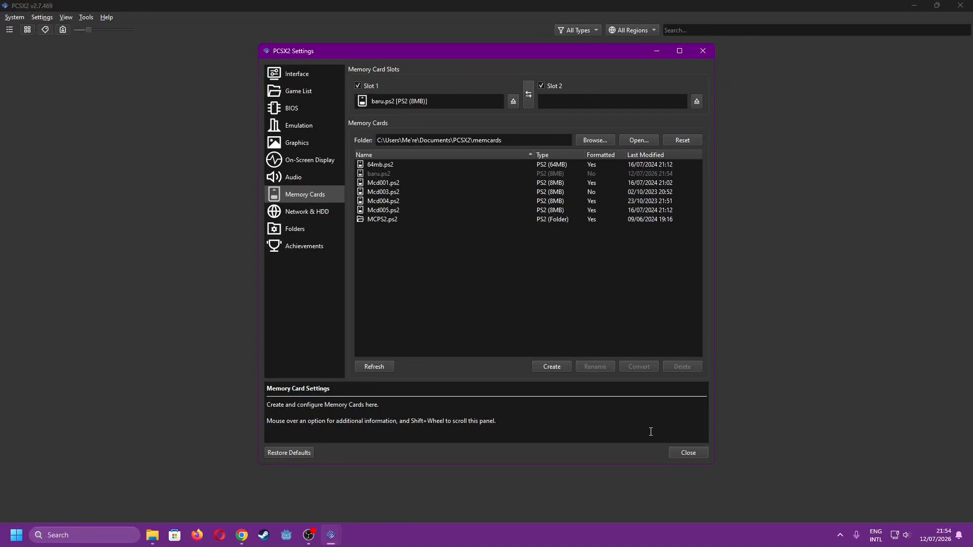
pyautogui.click(682, 451)
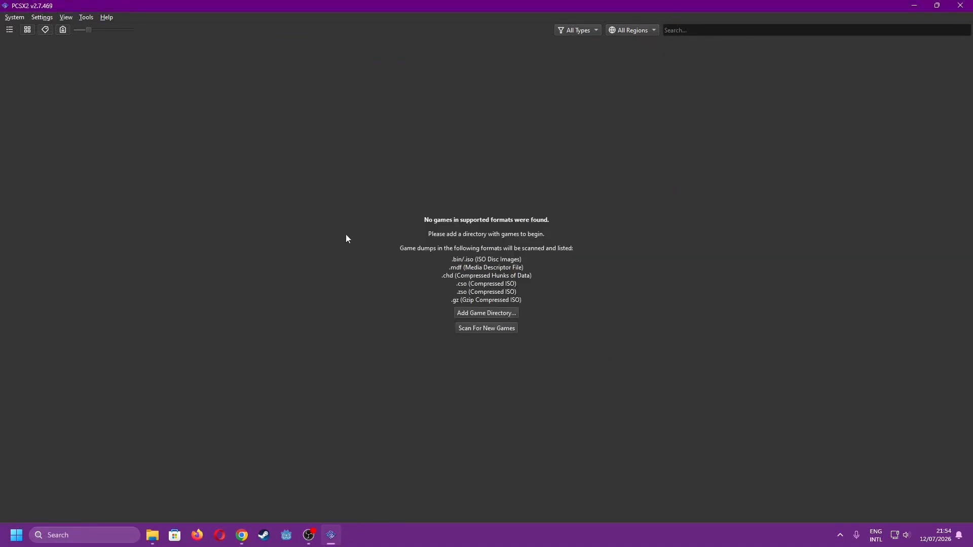
# - Start the PS2 BIOS and complete its initial setup with English as the language and Afghanistan as the time zone
pyautogui.click(15, 18)
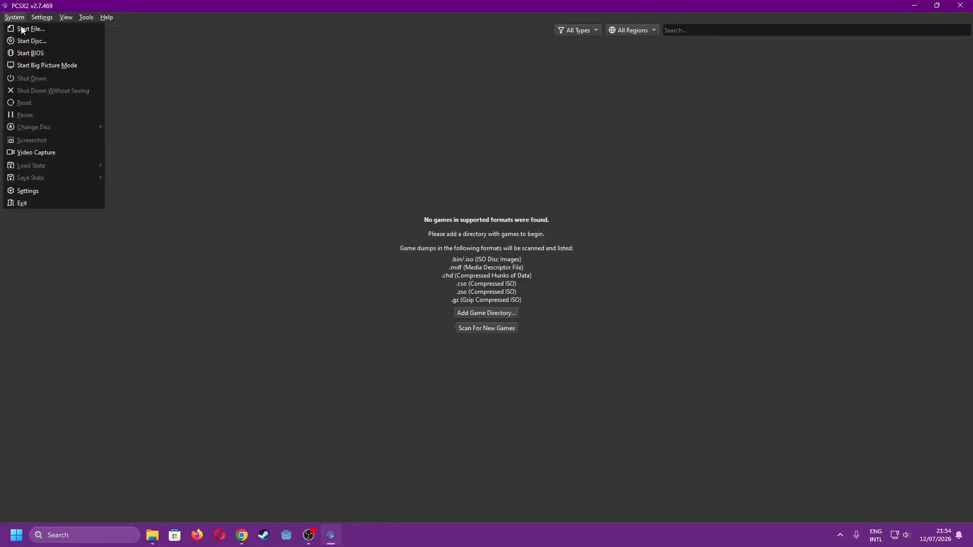
pyautogui.click(25, 53)
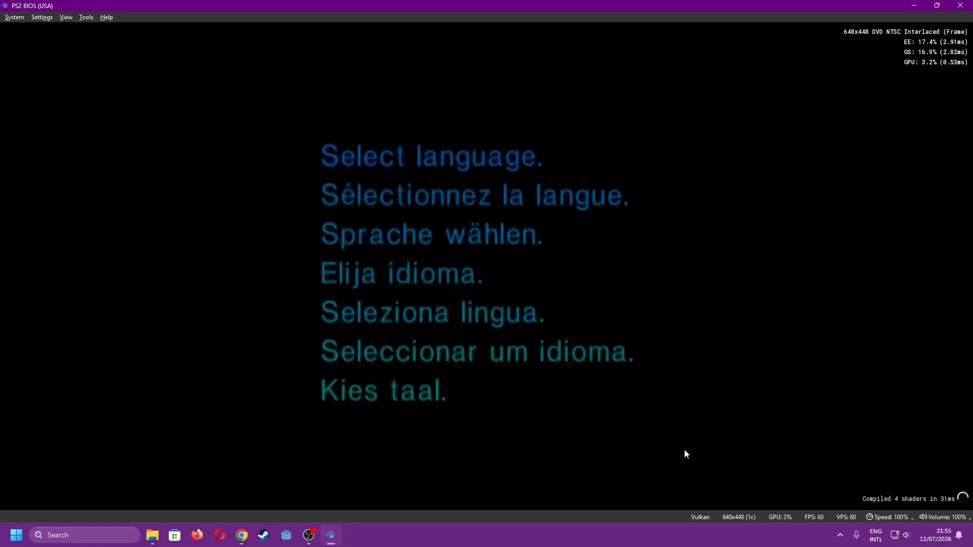
pyautogui.press('k')
pyautogui.press('k')
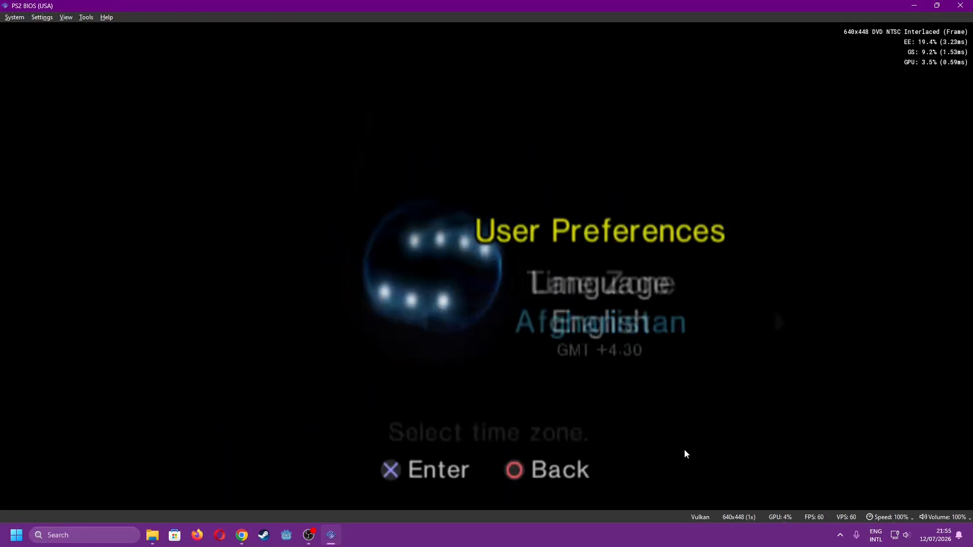
pyautogui.press('k')
pyautogui.press('k')
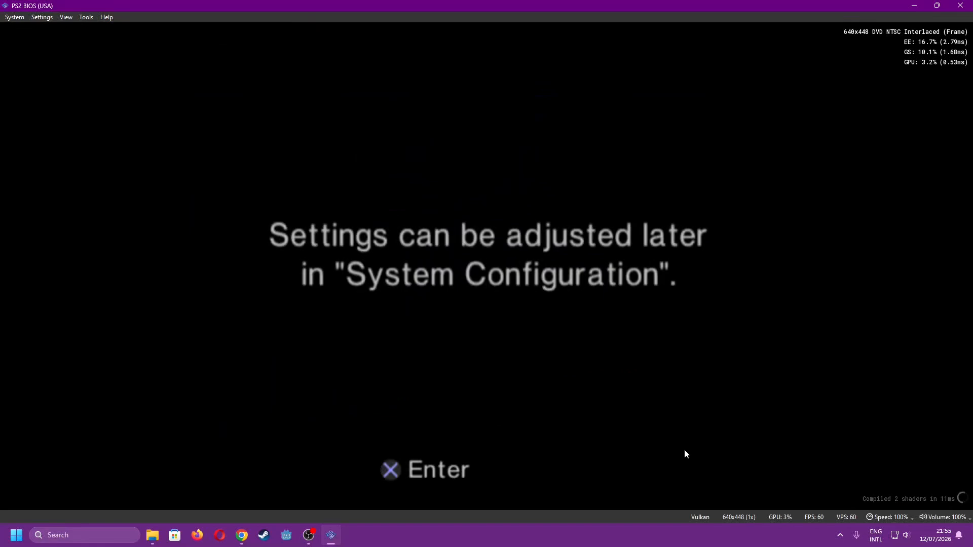
pyautogui.press('k')
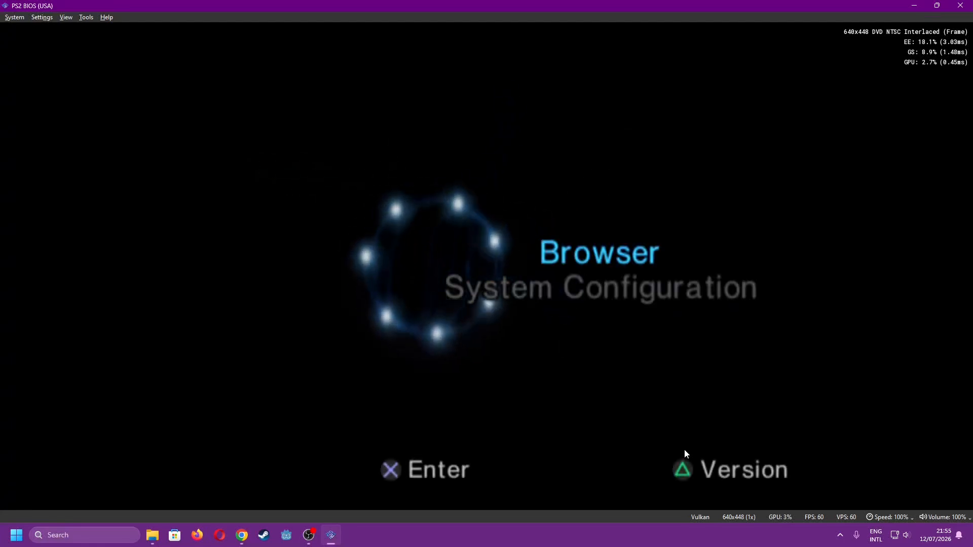
# - Format the memory card in slot 1 from the PS2 BIOS Browser and return to the memory card selection
pyautogui.press('k')
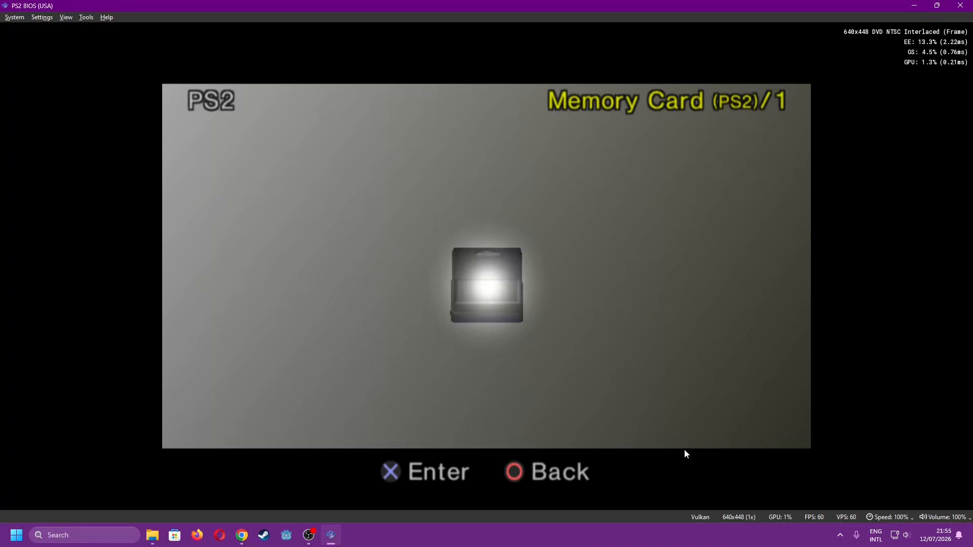
pyautogui.press('k')
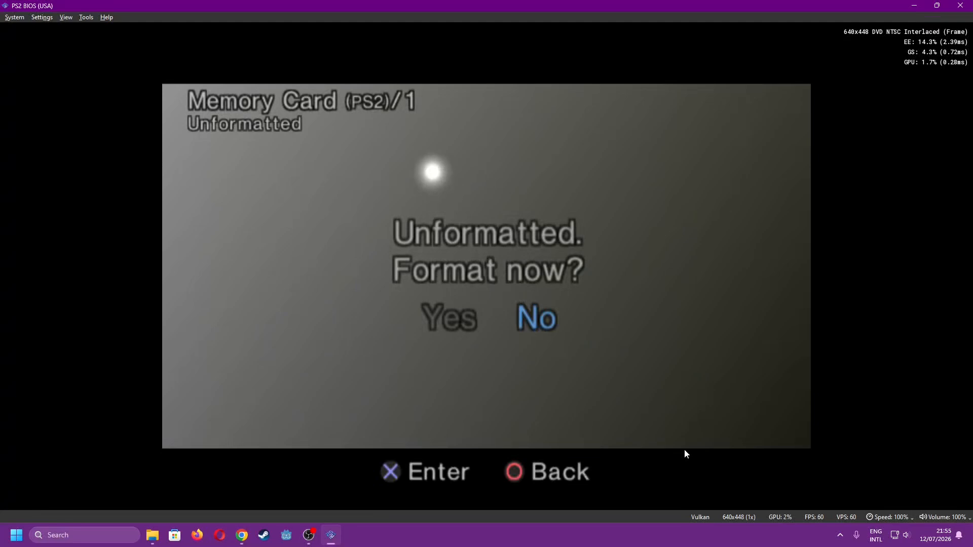
pyautogui.press('a')
pyautogui.press('k')
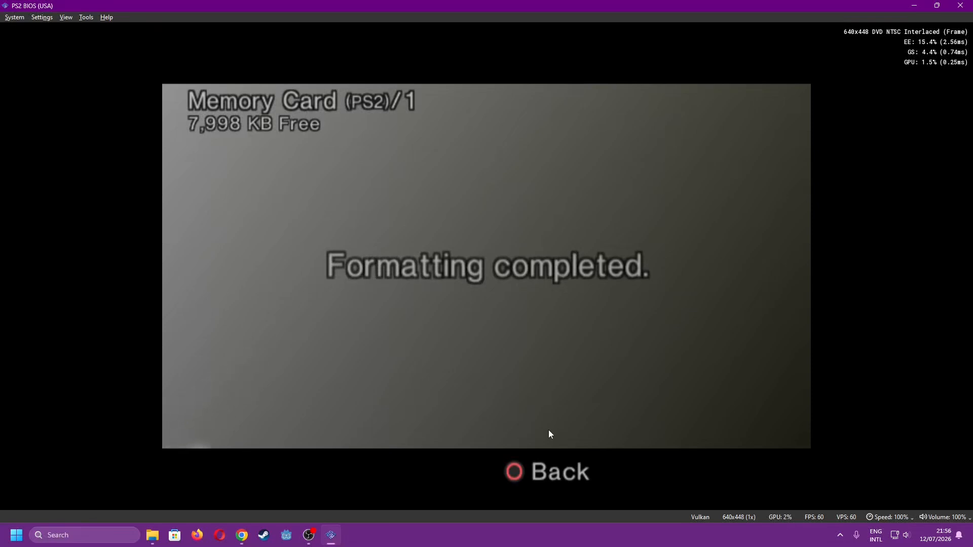
pyautogui.press('l')
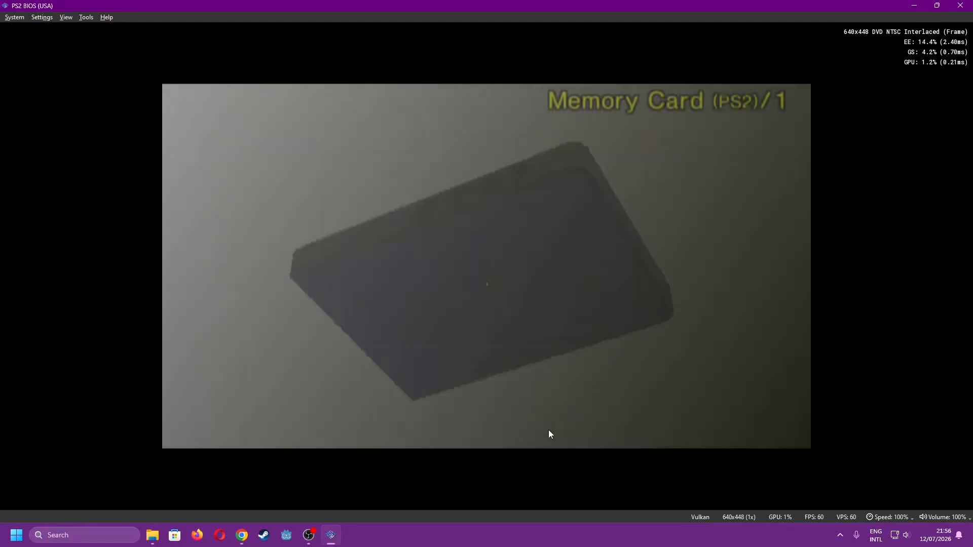
# - Assign 64mb.ps2 to memory card Slot 2 and check the card's contents in the BIOS Browser
pyautogui.click(42, 18)
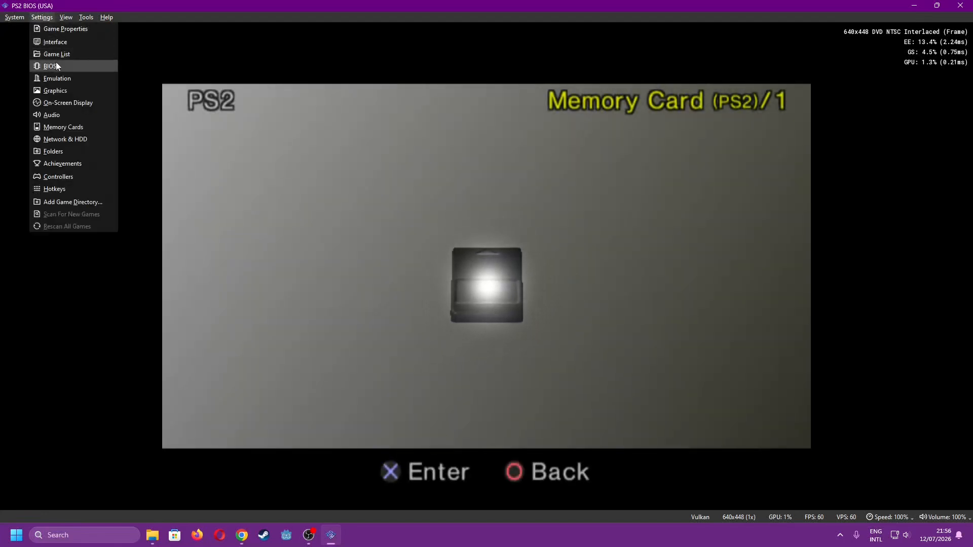
pyautogui.click(66, 121)
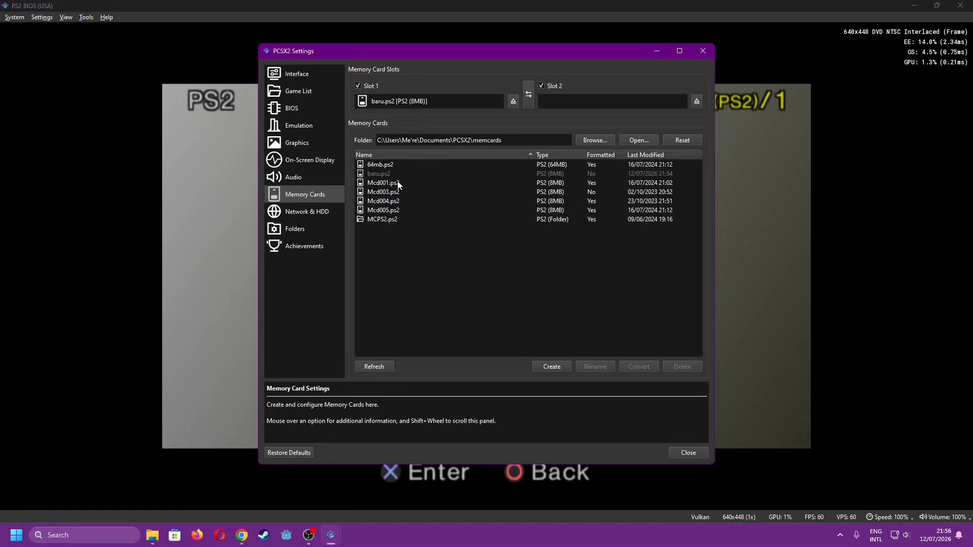
pyautogui.moveTo(384, 166); pyautogui.dragTo(606, 105)
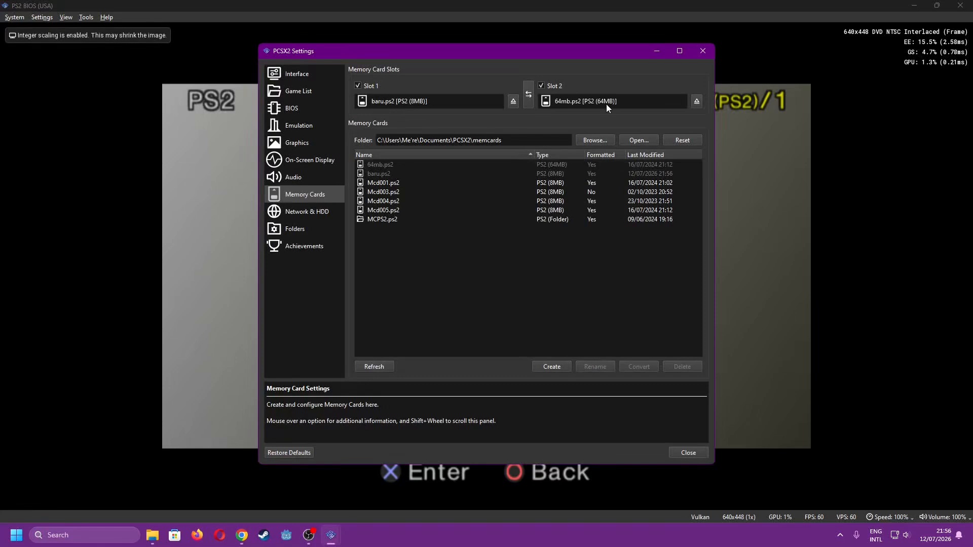
pyautogui.click(692, 453)
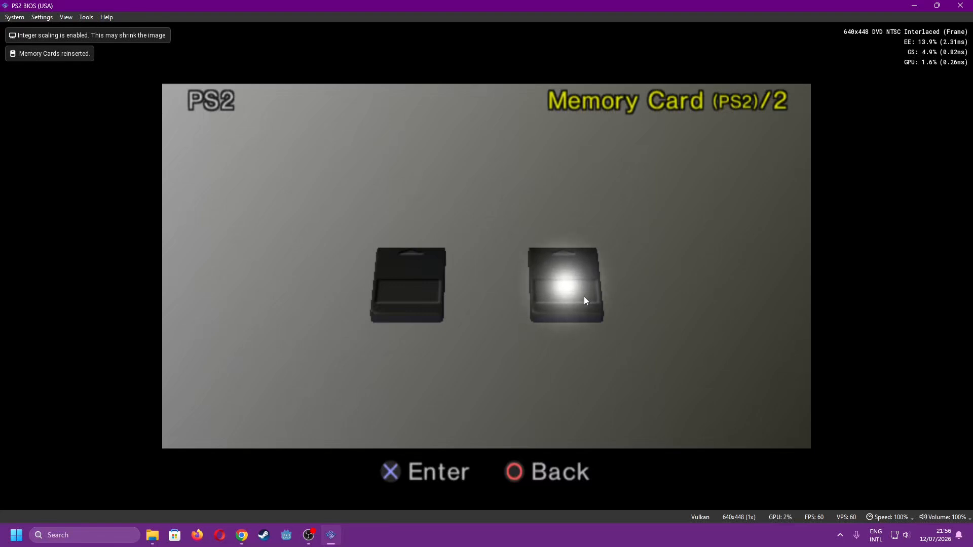
pyautogui.press('k')
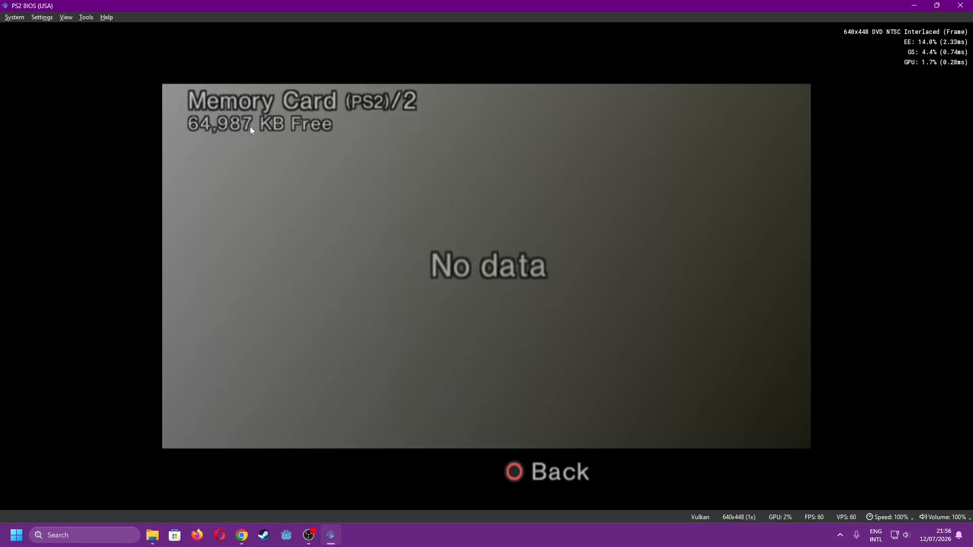
pyautogui.press('l')
# - Replace the Slot 2 memory card with Mcd001.ps2 and look through its saved game data in the BIOS Browser
pyautogui.click(42, 16)
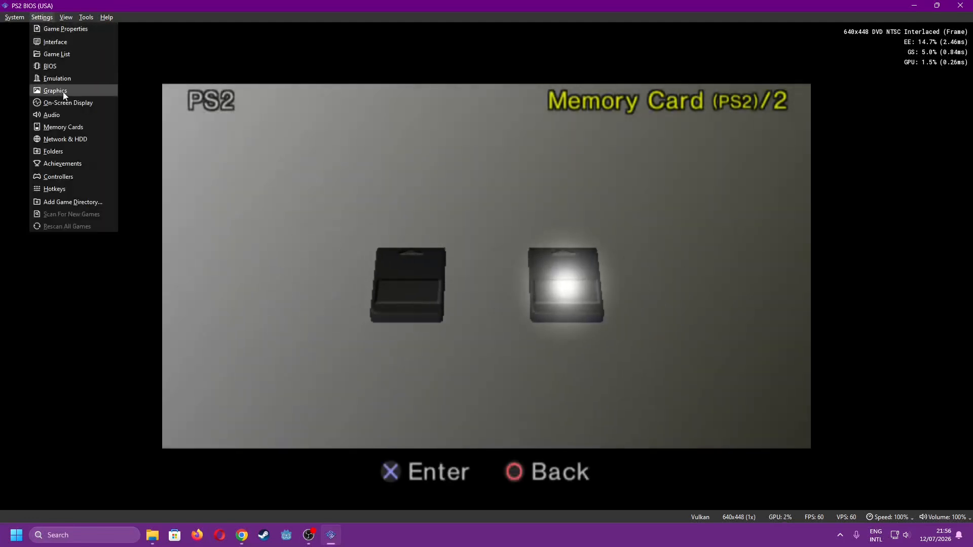
pyautogui.moveTo(418, 184); pyautogui.dragTo(626, 106)
pyautogui.click(688, 452)
pyautogui.press('k')
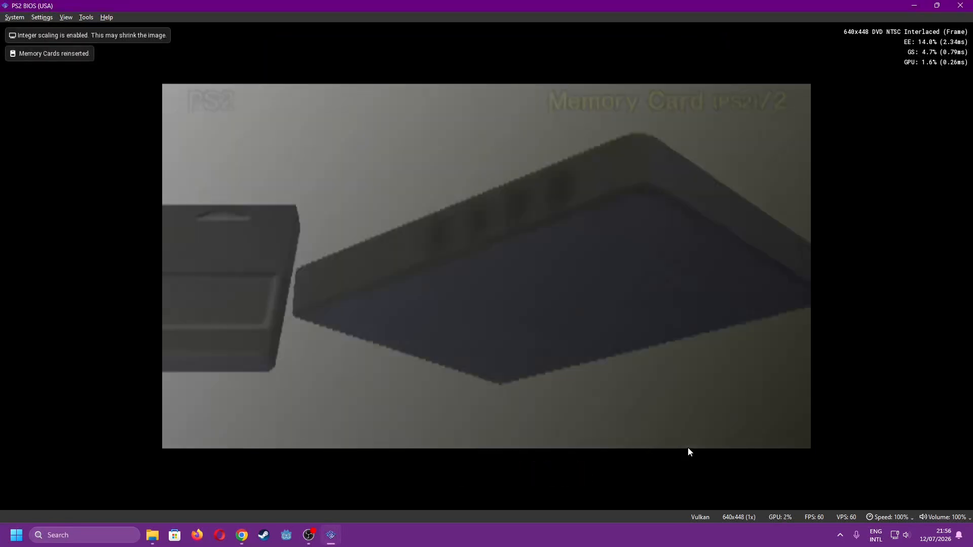
pyautogui.press('Right')
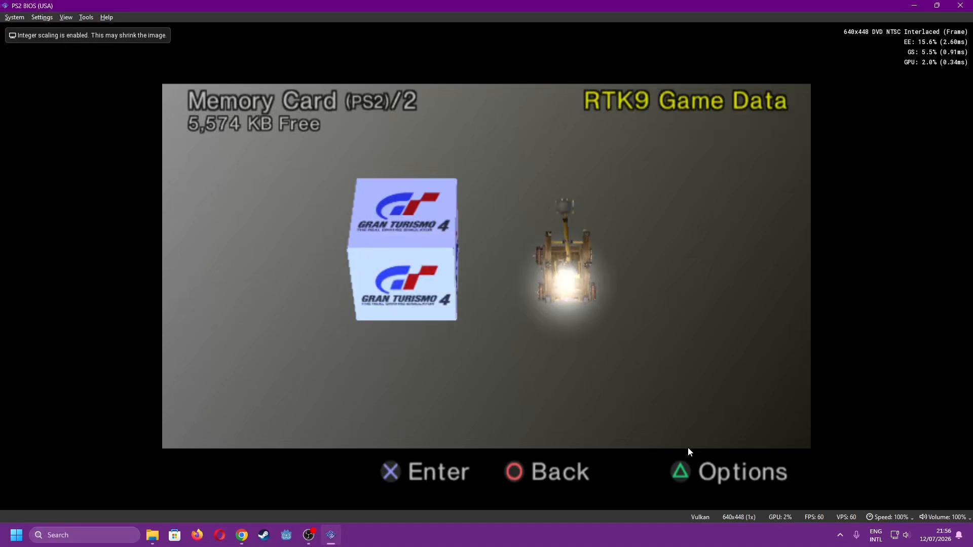
pyautogui.press('Left')
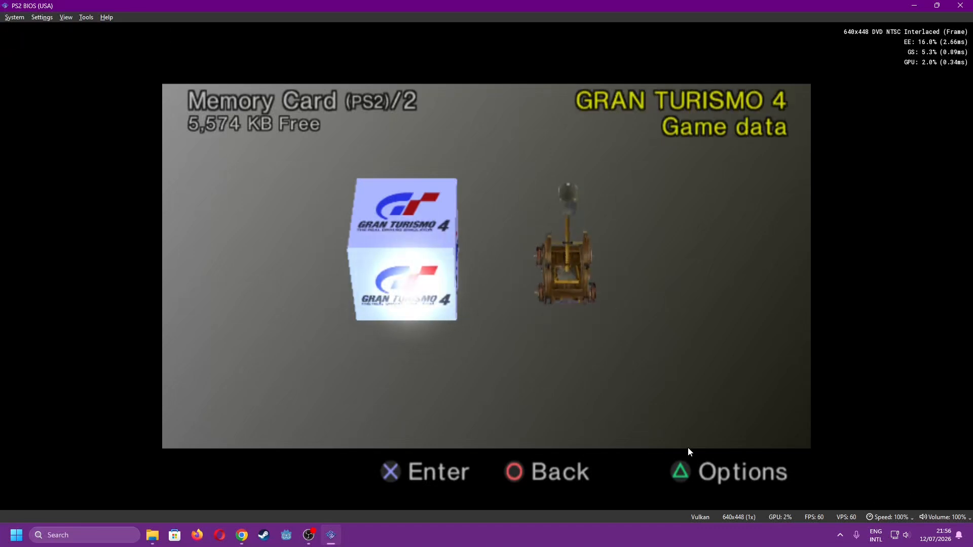
# - Leave the Slot 2 card's save data and show the Downloads folder in details view with a wider Name column
pyautogui.press('l')
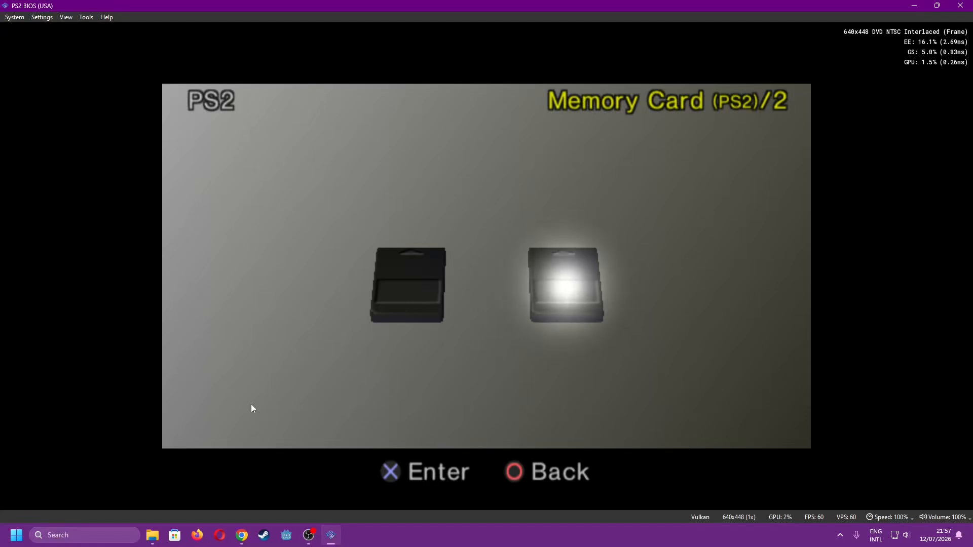
pyautogui.moveTo(152, 535)
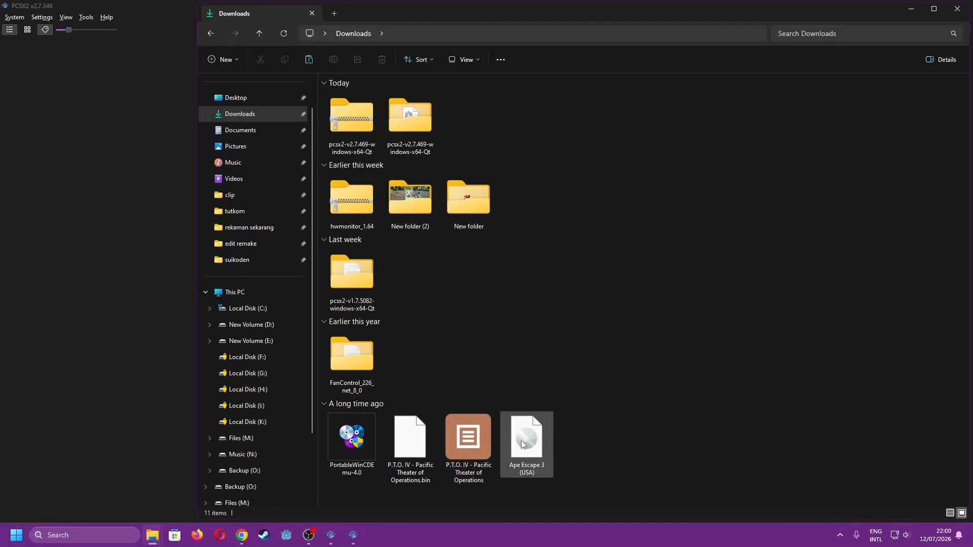
pyautogui.click(950, 512)
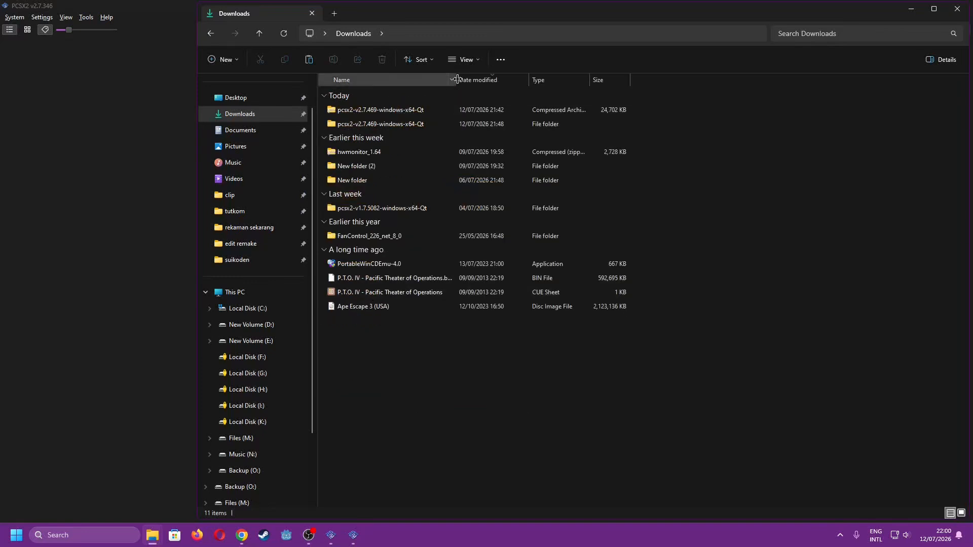
pyautogui.moveTo(456, 80); pyautogui.dragTo(577, 81)
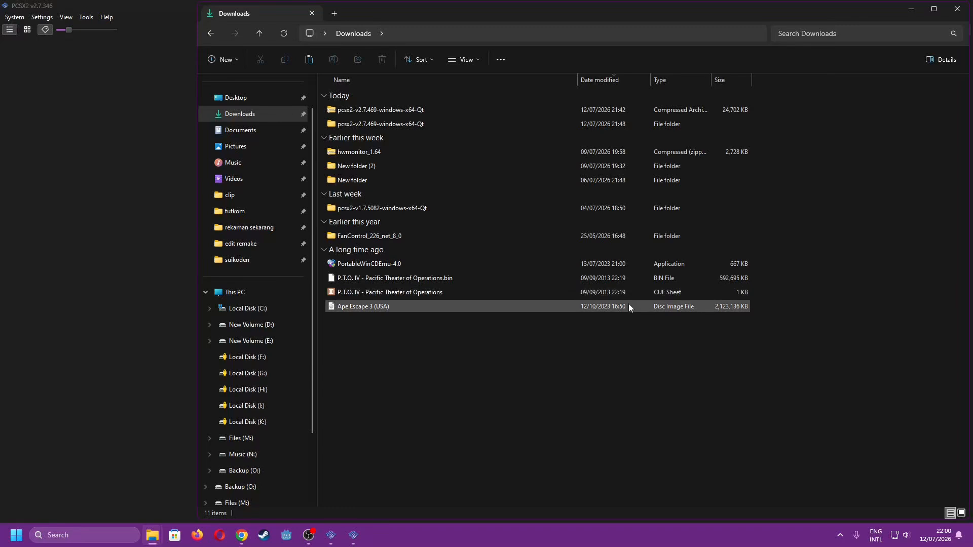
# - Check the file type of the Ape Escape 3 (USA) disc image in its properties
pyautogui.rightClick(356, 307)
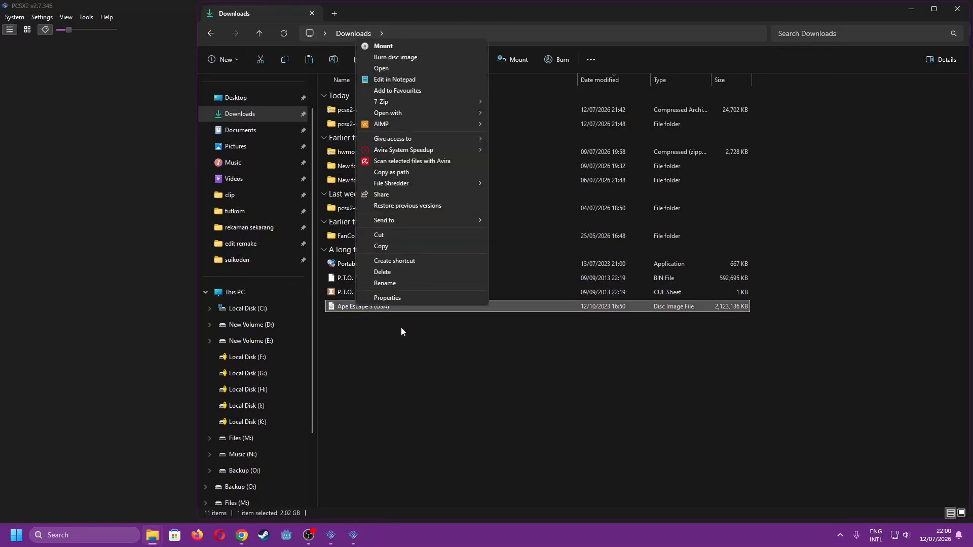
pyautogui.click(424, 297)
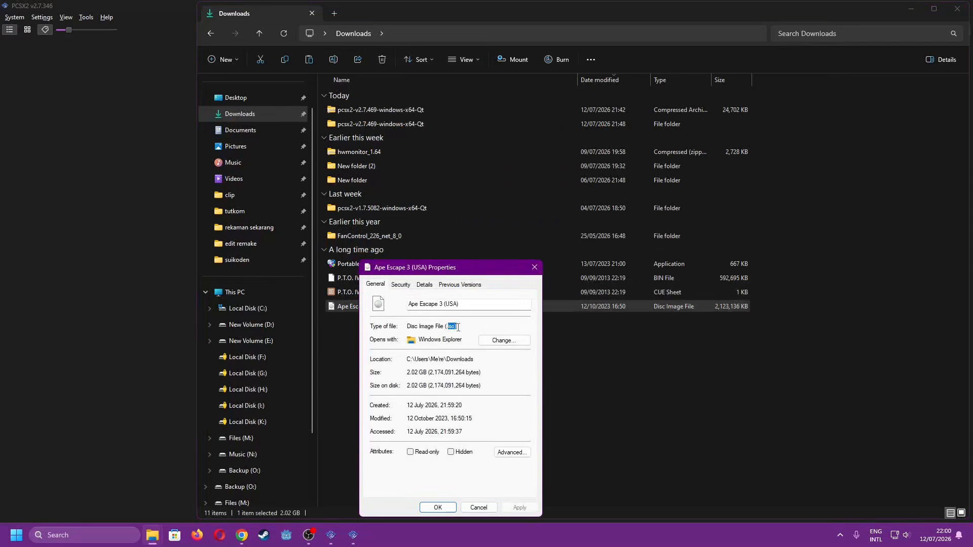
pyautogui.click(478, 507)
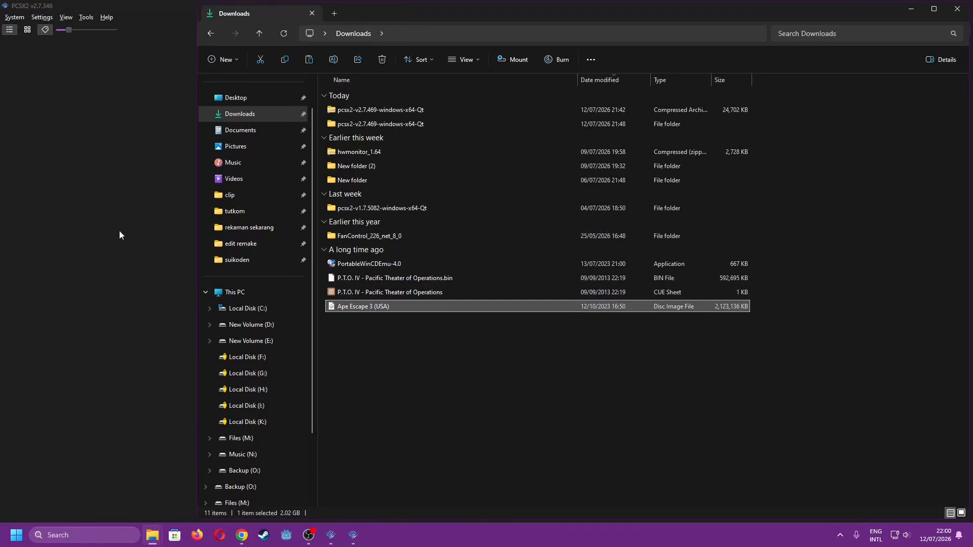
# - Switch to PCSX2 v2.7.346 and try to start a game from a disc drive
pyautogui.click(59, 198)
pyautogui.click(11, 18)
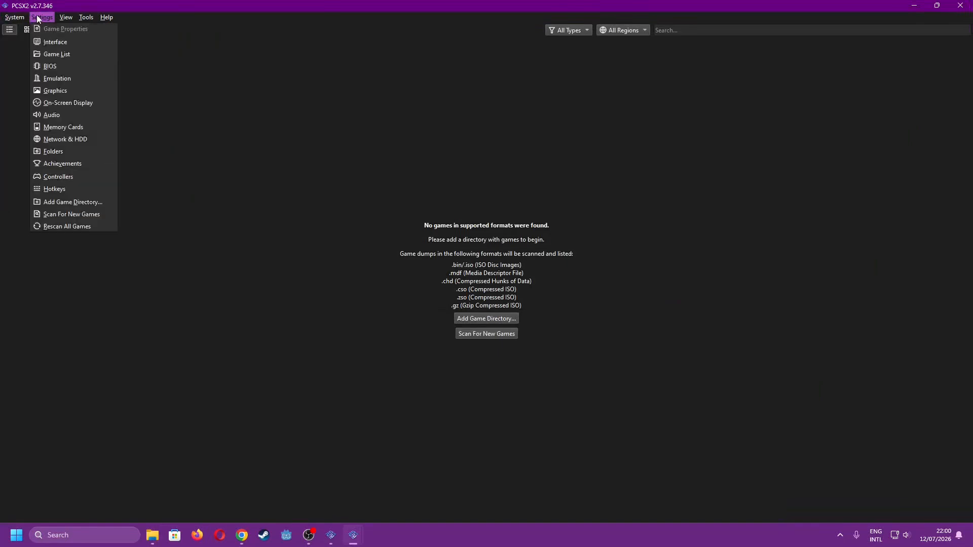
pyautogui.click(66, 17)
pyautogui.click(12, 17)
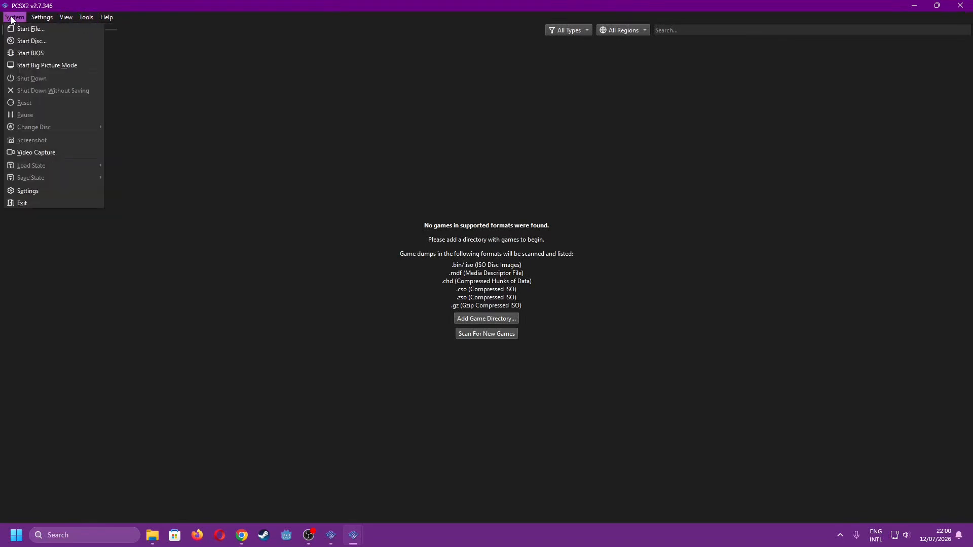
pyautogui.click(26, 41)
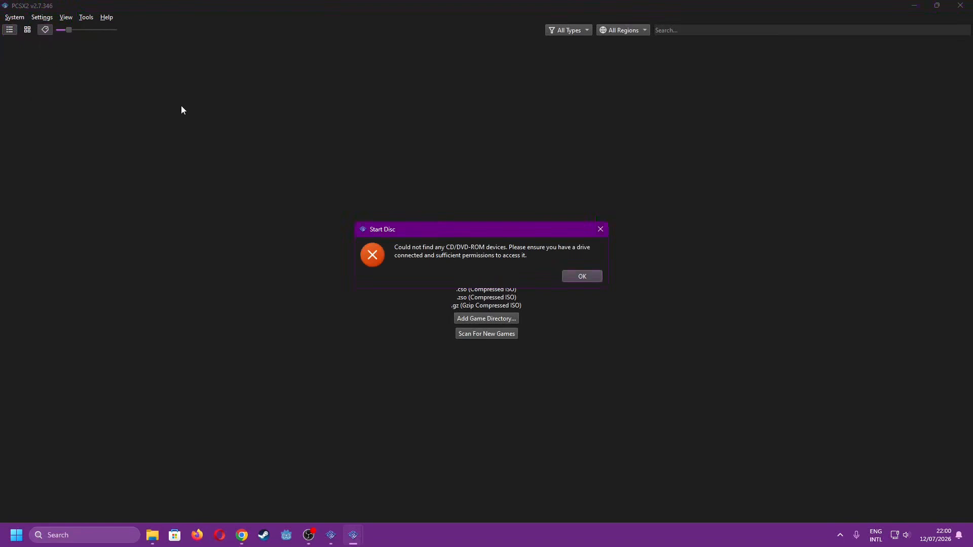
pyautogui.click(582, 277)
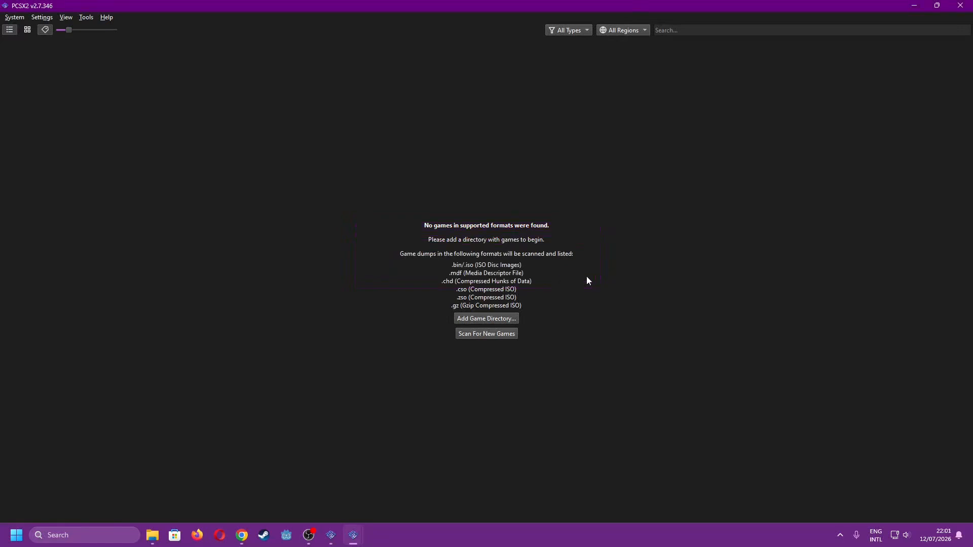
# - Add the Downloads folder as a game search directory with recursive scanning and return to the game list
pyautogui.click(153, 534)
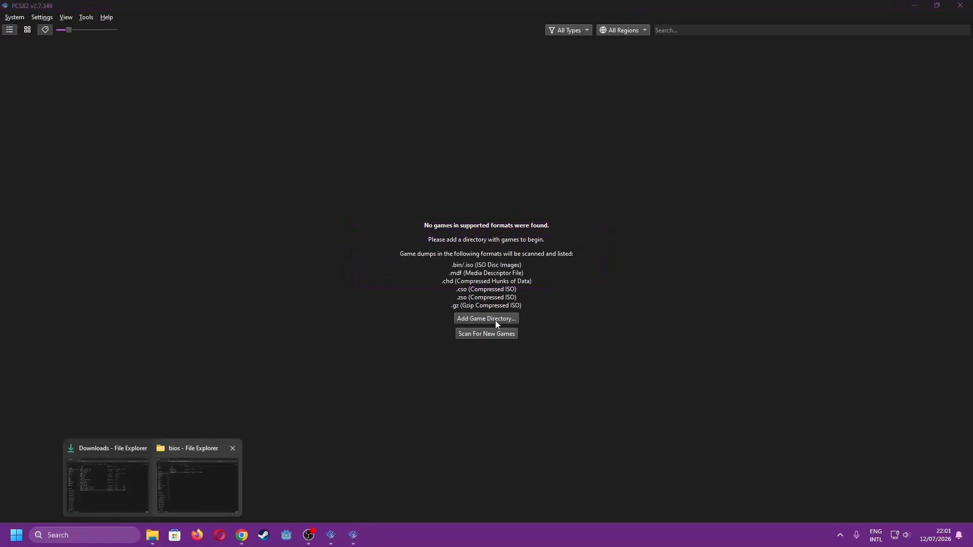
pyautogui.click(497, 320)
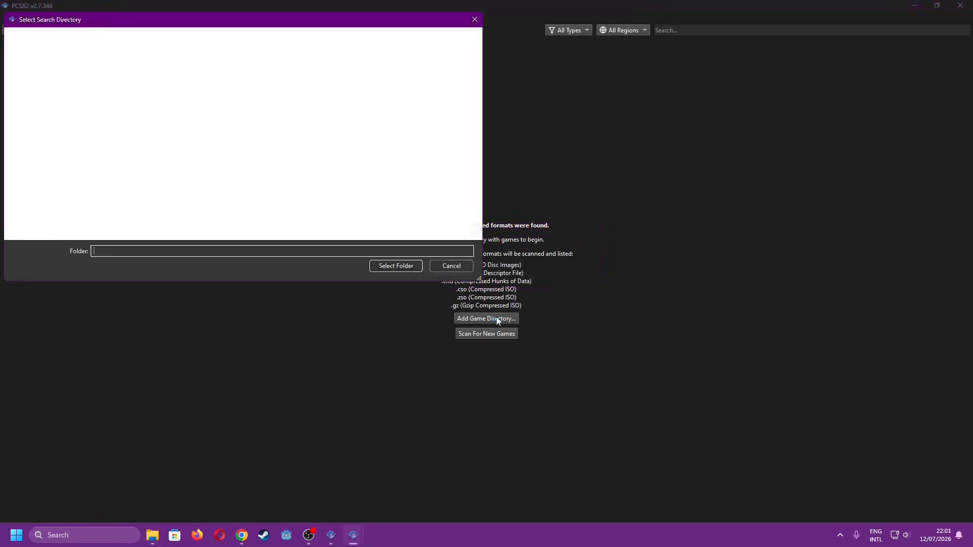
pyautogui.click(49, 130)
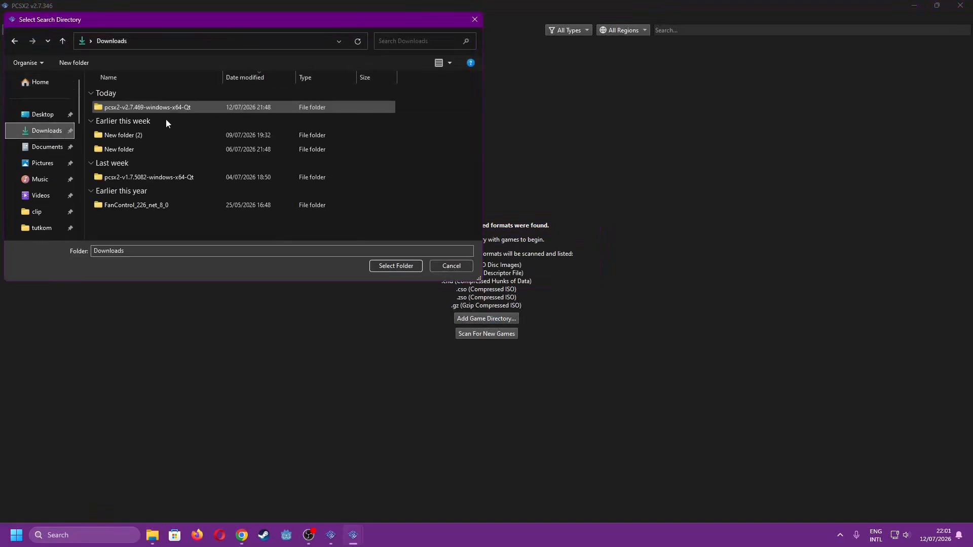
pyautogui.click(391, 267)
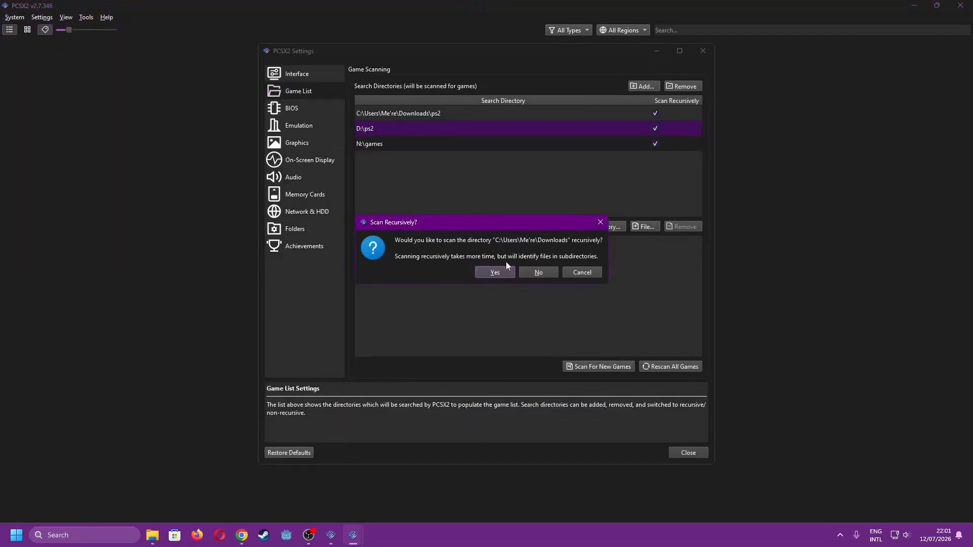
pyautogui.click(505, 275)
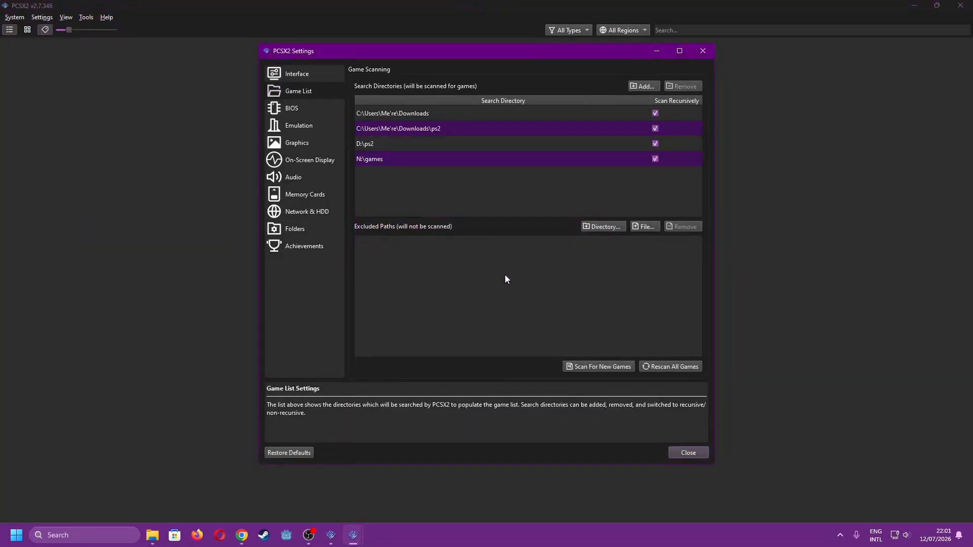
pyautogui.click(158, 238)
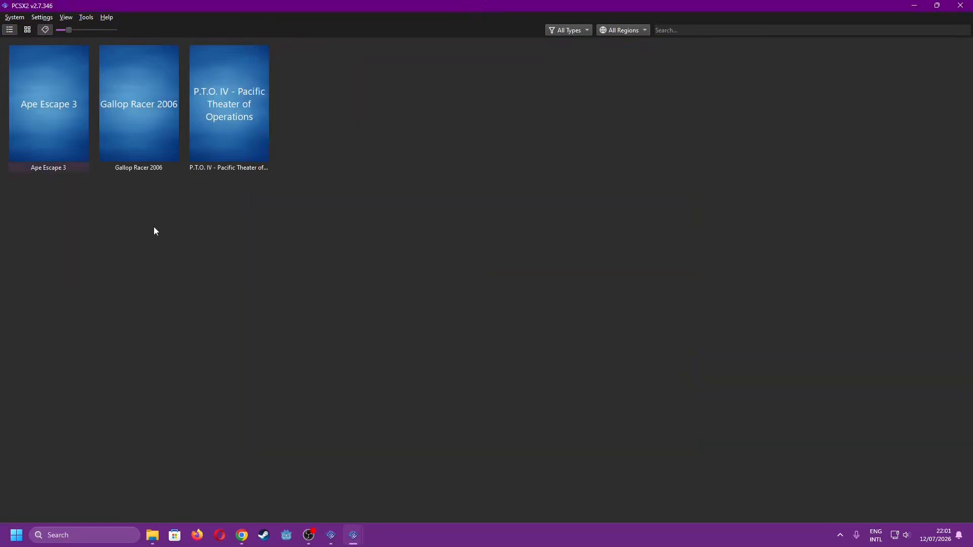
# - Look over the games in the list and launch P.T.O. IV - Pacific Theater of Operations
pyautogui.click(155, 119)
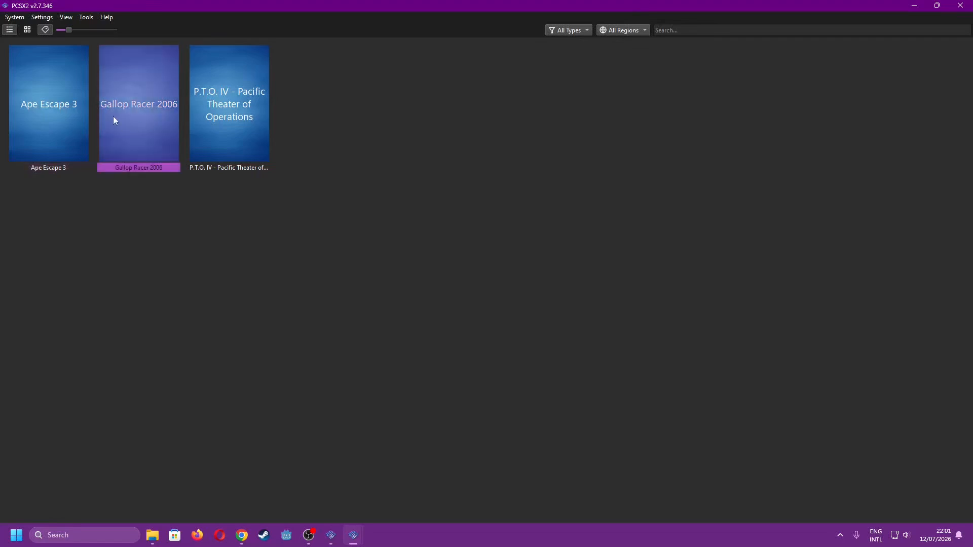
pyautogui.click(249, 110)
pyautogui.click(64, 116)
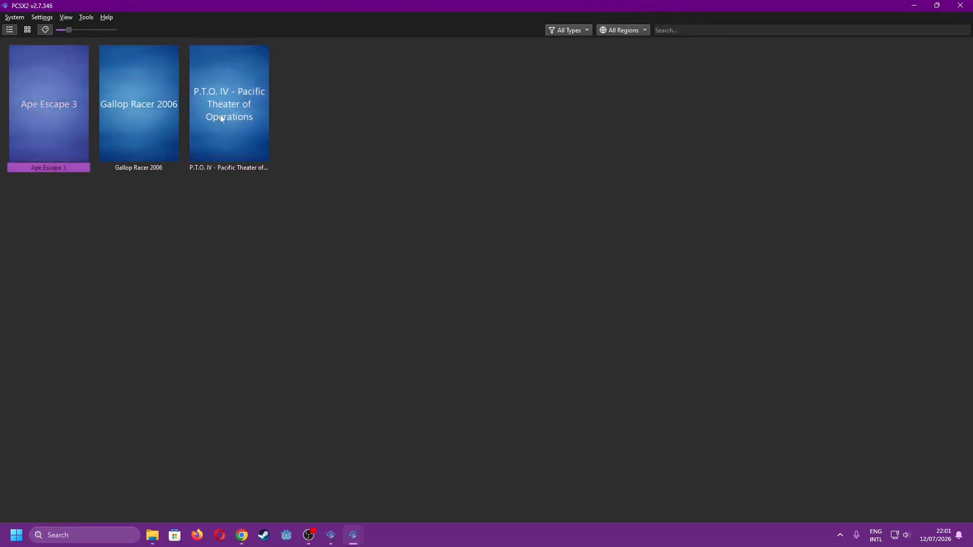
pyautogui.click(140, 115)
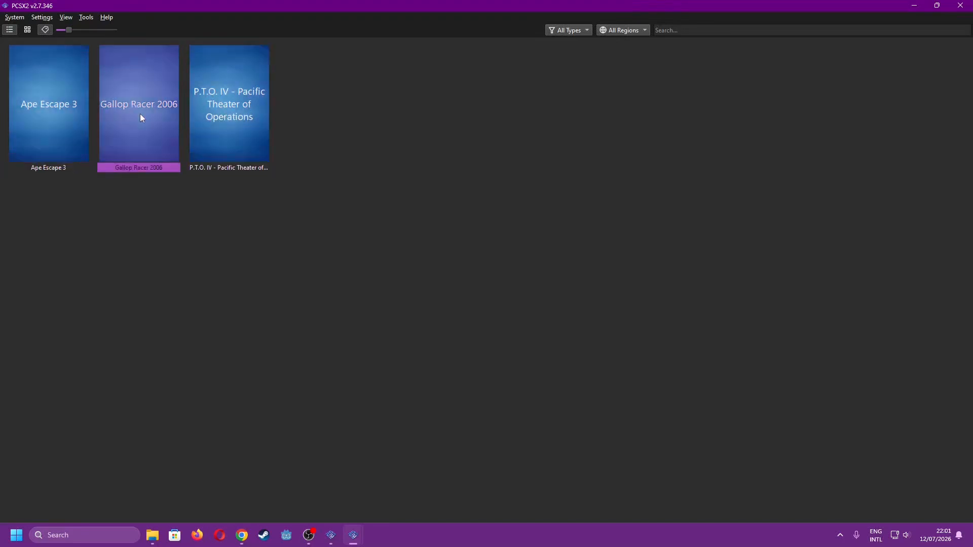
pyautogui.click(255, 133)
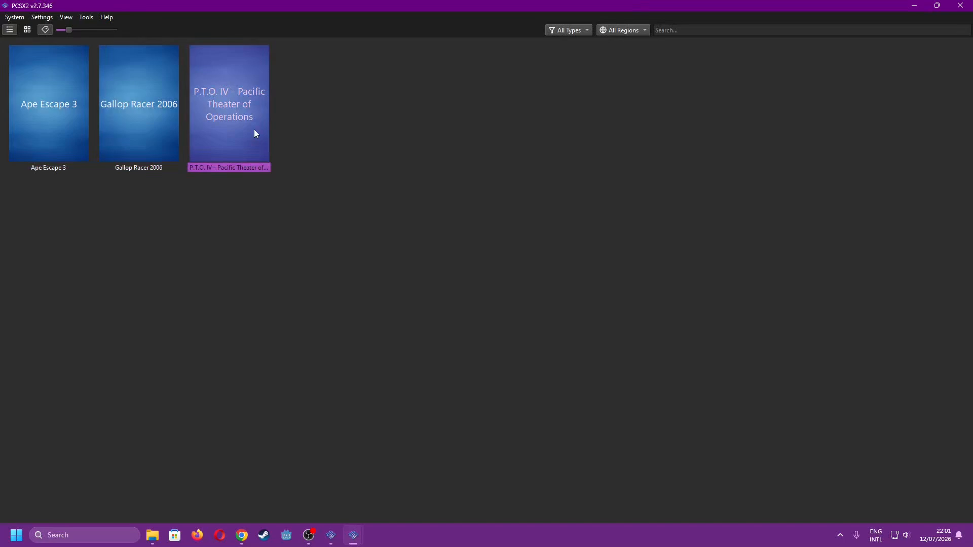
pyautogui.doubleClick(255, 133)
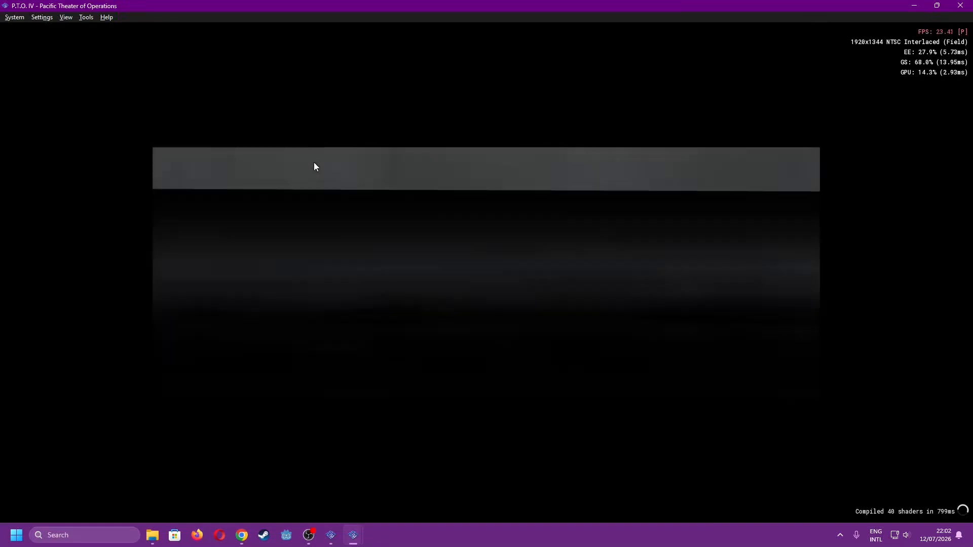
# - Start the September 1939, Britain vs Germany scenario as Japan and advance past the aircraft development report
pyautogui.press('Return')
pyautogui.press('Return')
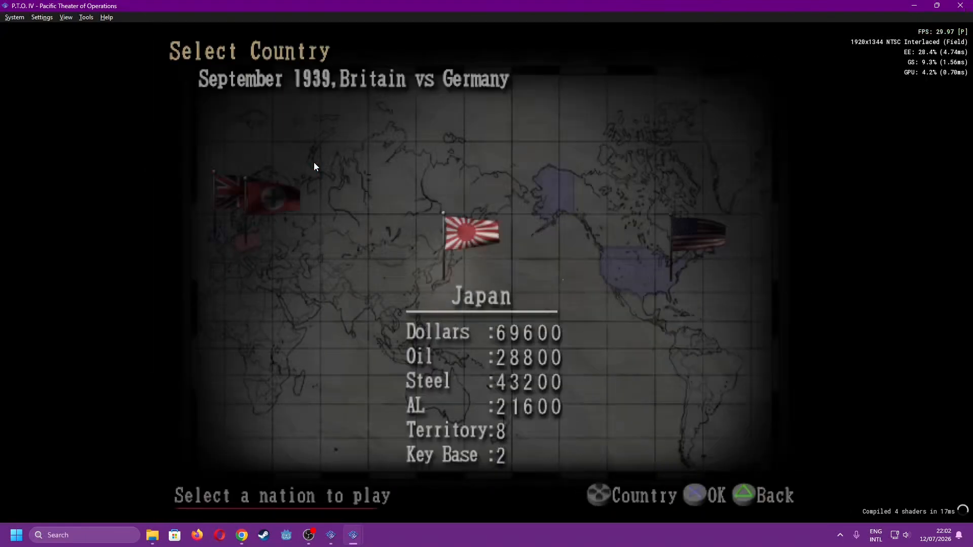
pyautogui.press('Return')
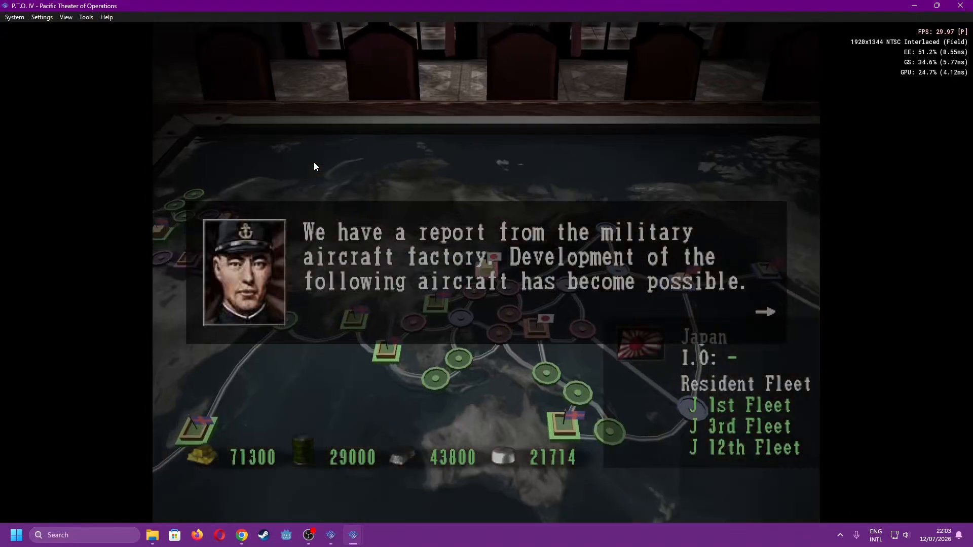
pyautogui.press('Return')
# - Pause the game, view the emulator's audio settings and resume playing
pyautogui.press('Escape')
pyautogui.click(42, 18)
pyautogui.click(52, 96)
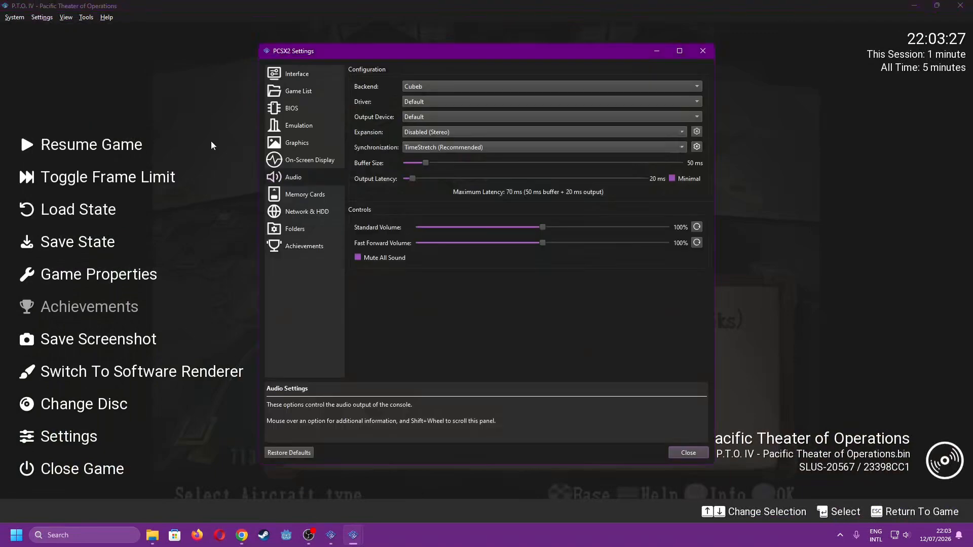
pyautogui.click(688, 453)
pyautogui.press('Escape')
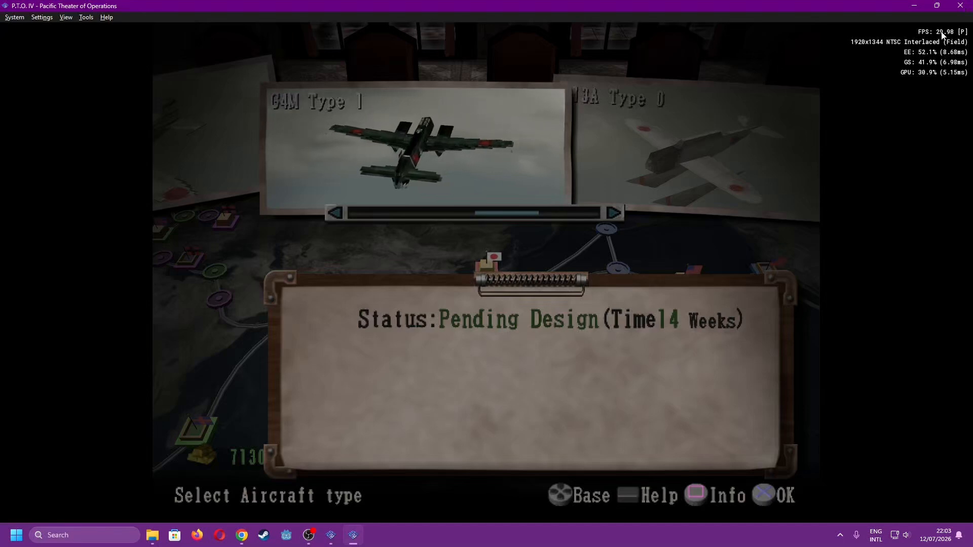
# - Browse back and forth through the aircraft types on the Select Aircraft type screen
pyautogui.press('Right')
pyautogui.press('Left')
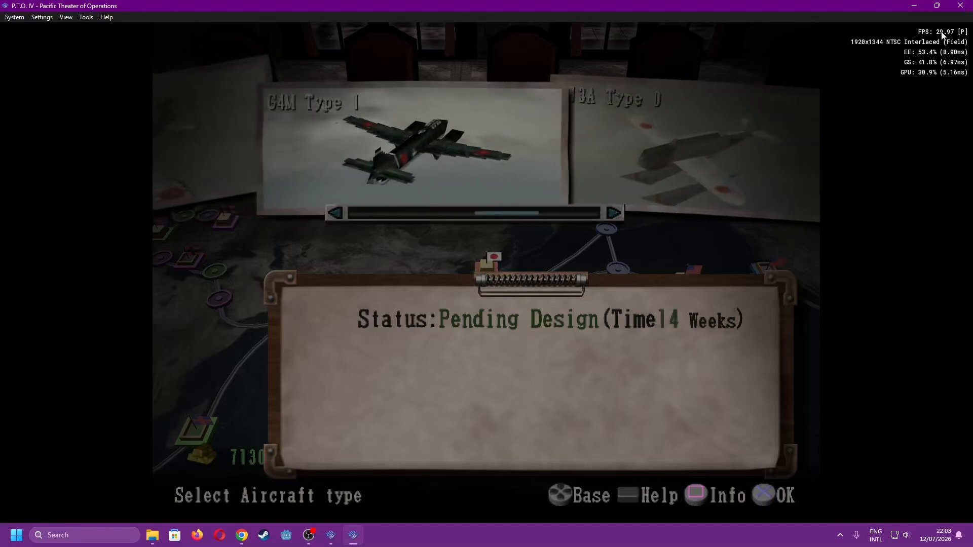
pyautogui.press('Right')
pyautogui.press('Left')
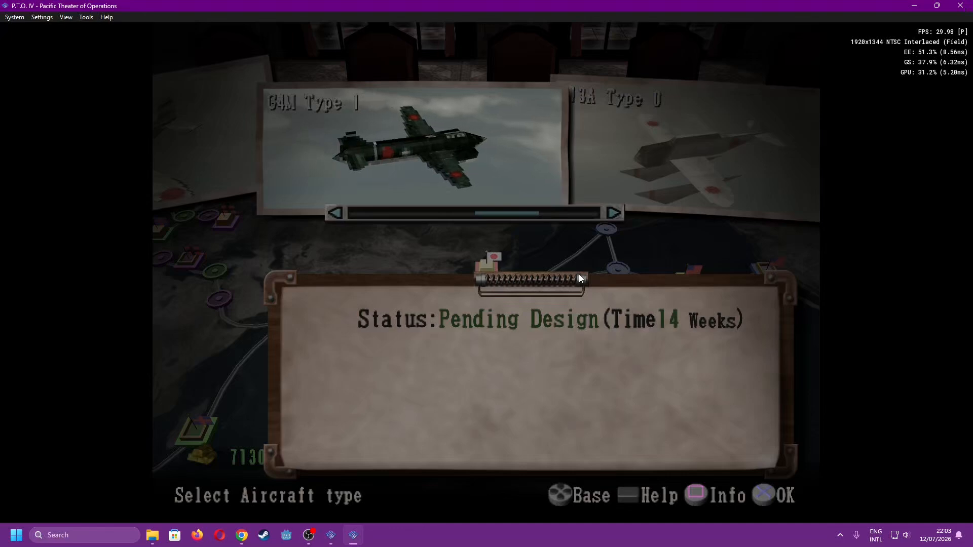
# - Set the graphics display aspect ratio to Widescreen (16:9) and return to the game
pyautogui.click(37, 18)
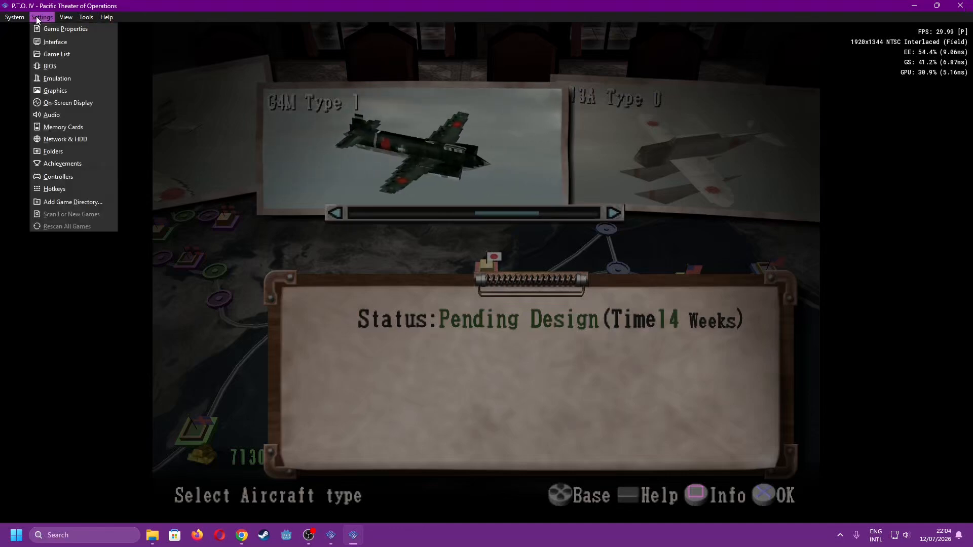
pyautogui.click(56, 88)
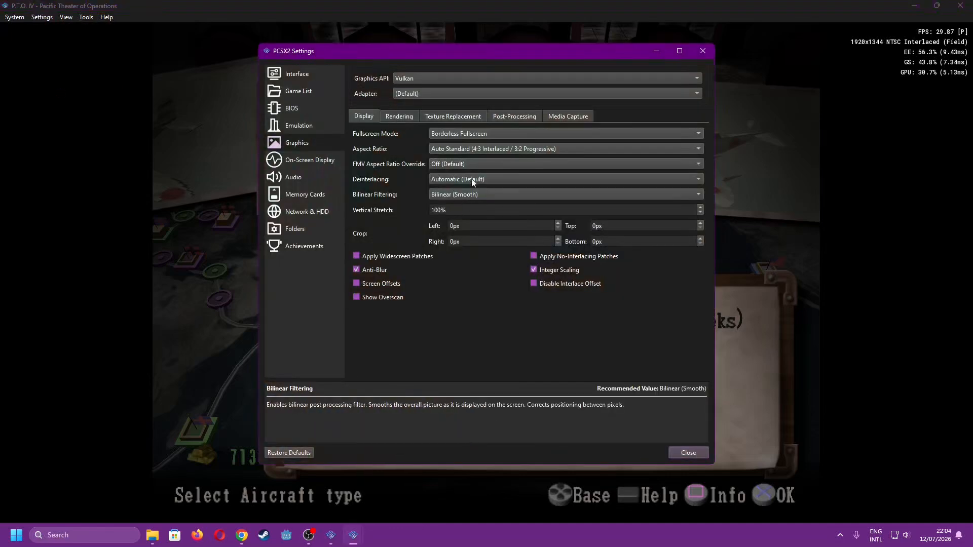
pyautogui.click(508, 151)
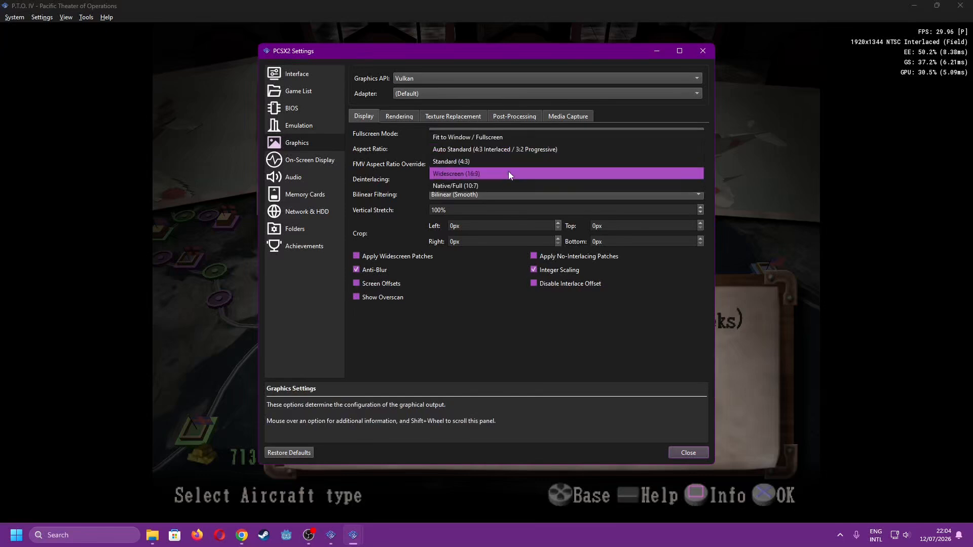
pyautogui.click(508, 172)
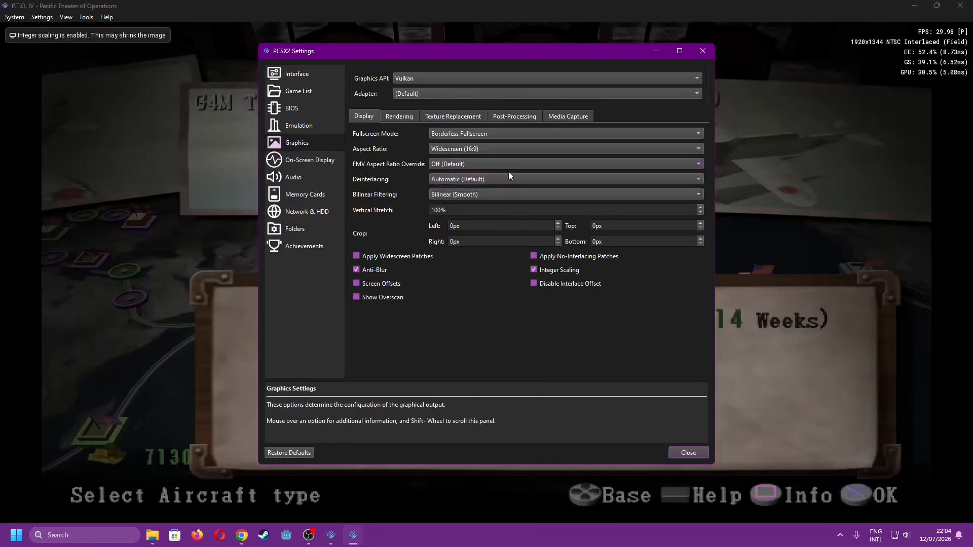
pyautogui.click(697, 448)
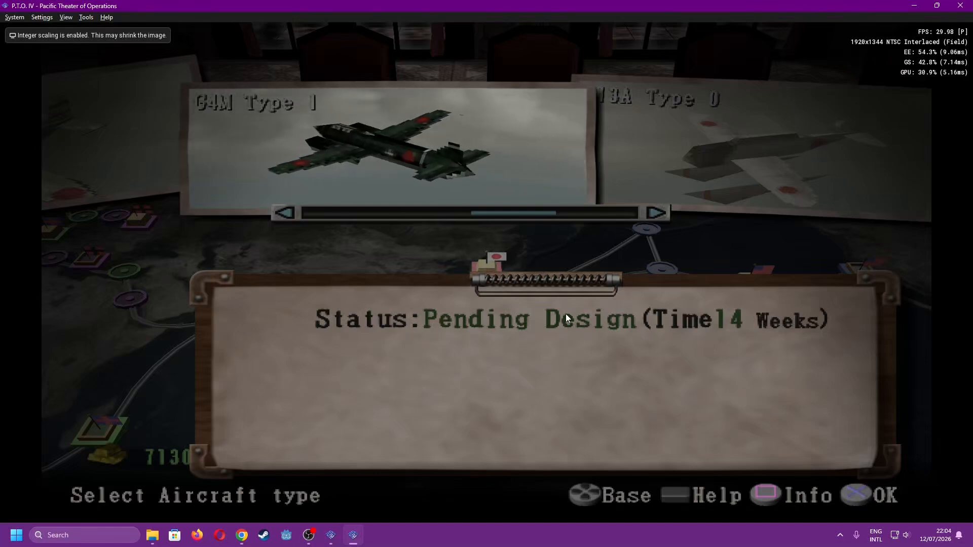
# - Open the in-game help and go back to its contents page
pyautogui.press('BackSpace')
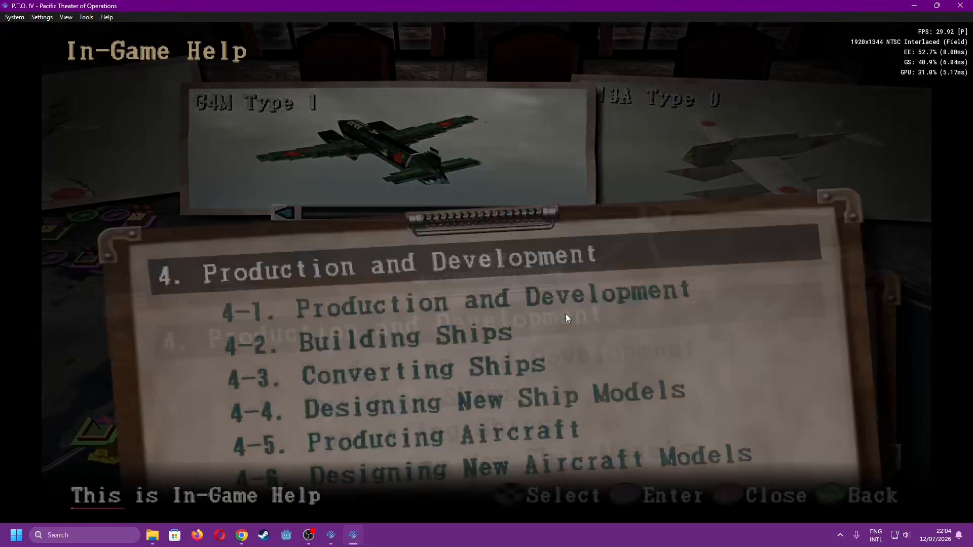
pyautogui.press('BackSpace')
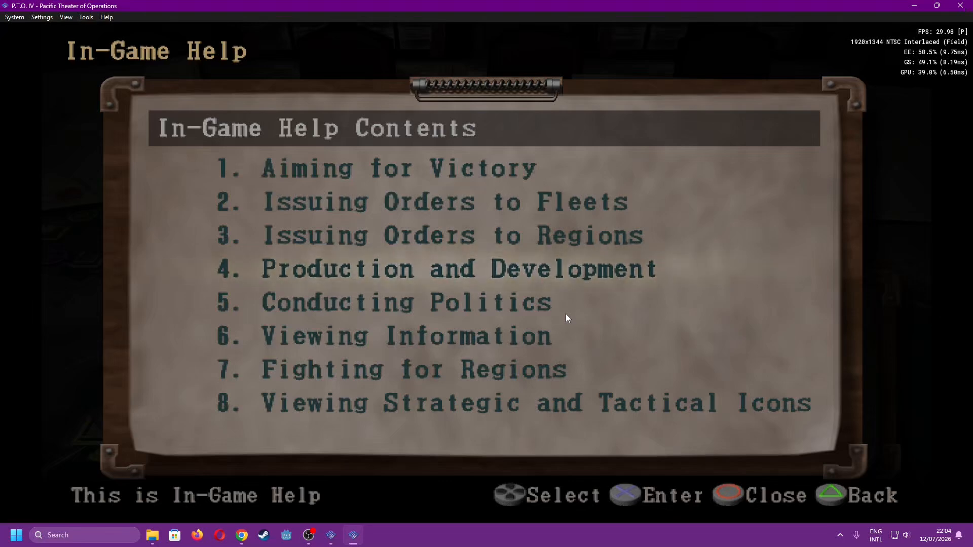
# - Close the in-game help and shut down P.T.O. IV to return to the game list
pyautogui.press('BackSpace')
pyautogui.click(19, 14)
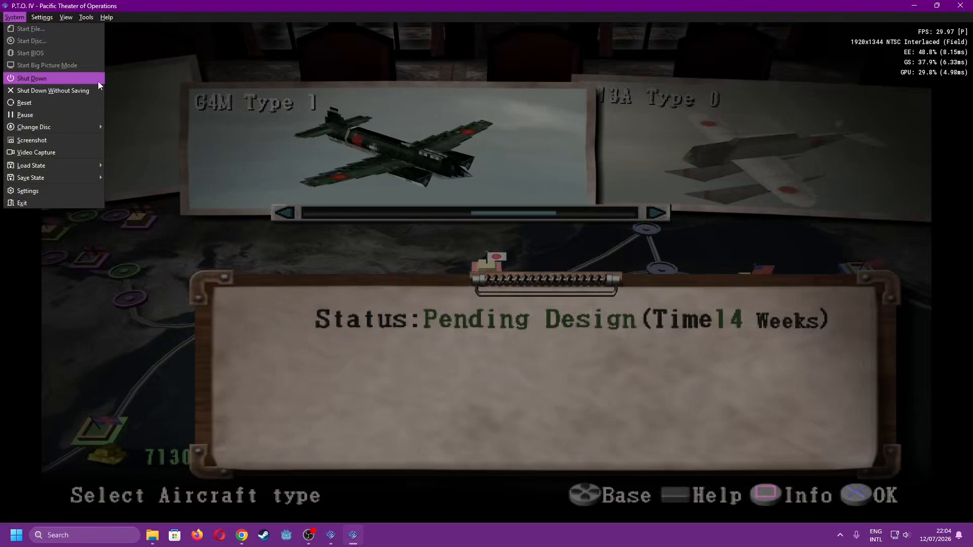
pyautogui.click(31, 78)
pyautogui.press('Return')
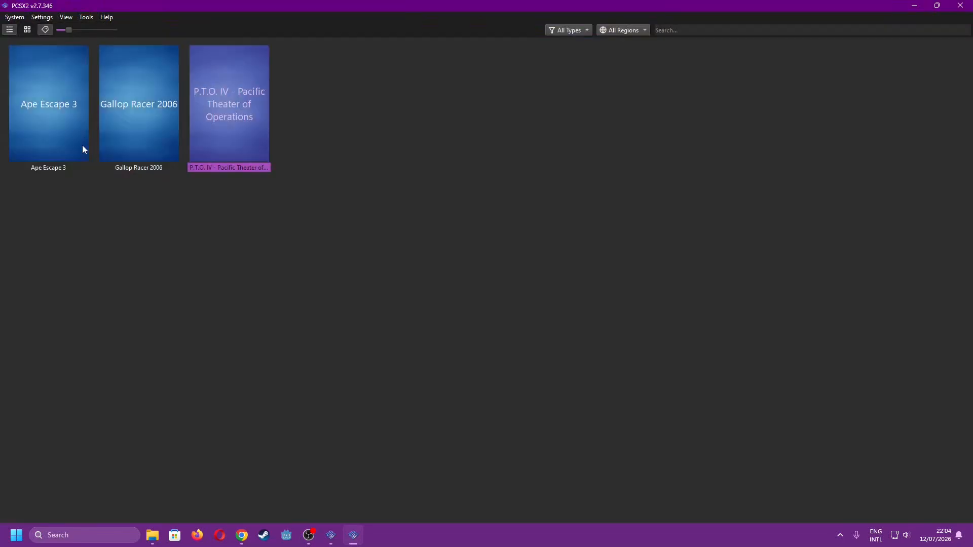
# - Launch Ape Escape 3 from the game list and proceed past its title screen to the main menu
pyautogui.doubleClick(82, 145)
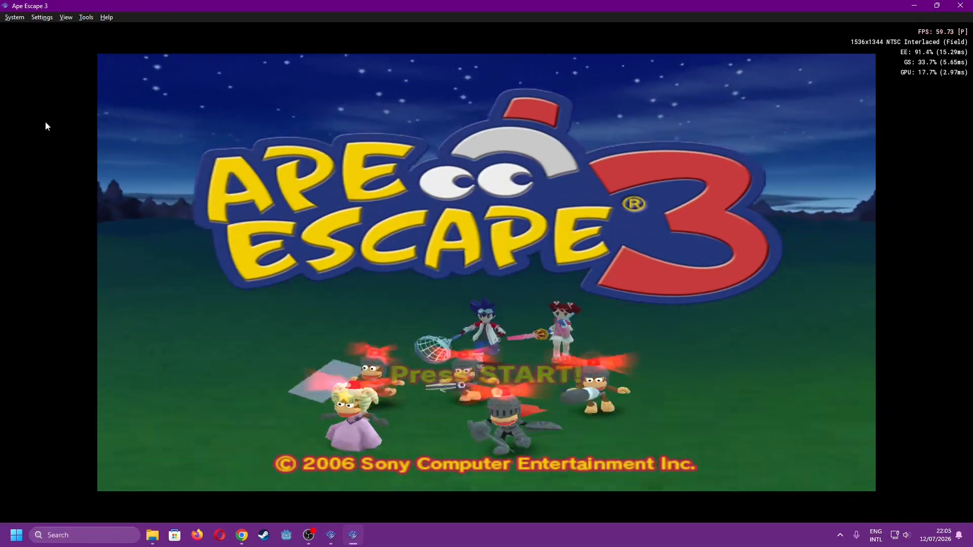
pyautogui.press('Return')
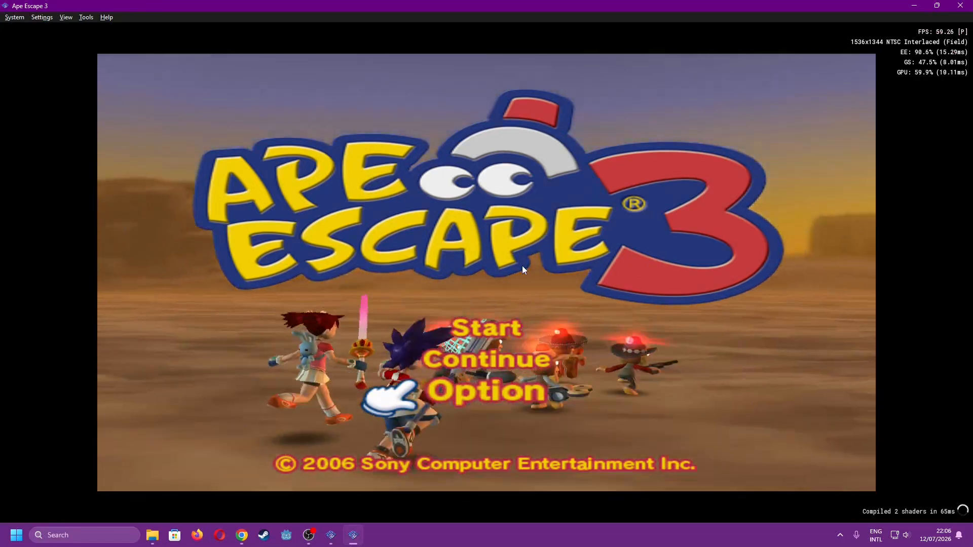
# - Switch to the Downloads folder in File Explorer and select the two P.T.O. IV files and the Ape Escape 3 (USA) disc image
pyautogui.hotkey('alt', 'Tab')
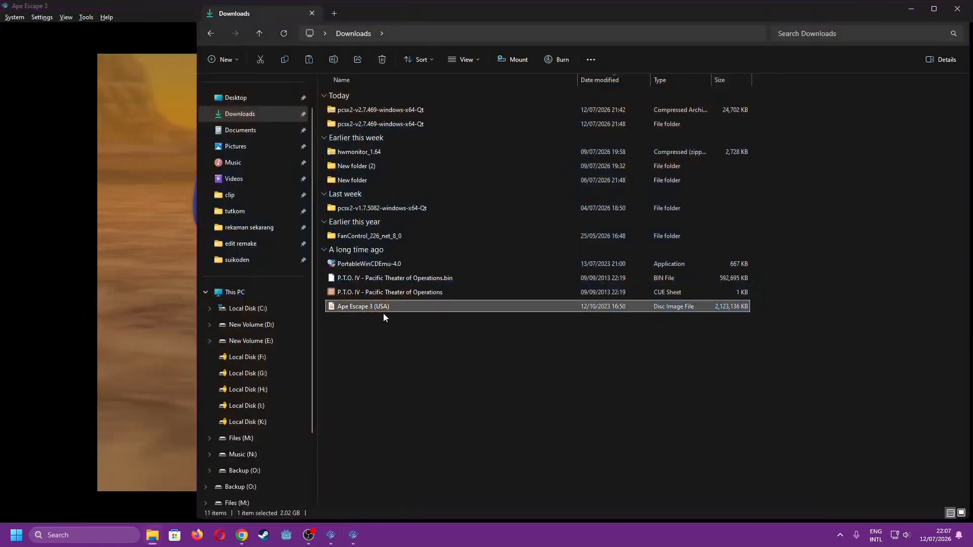
pyautogui.moveTo(350, 334); pyautogui.dragTo(494, 279)
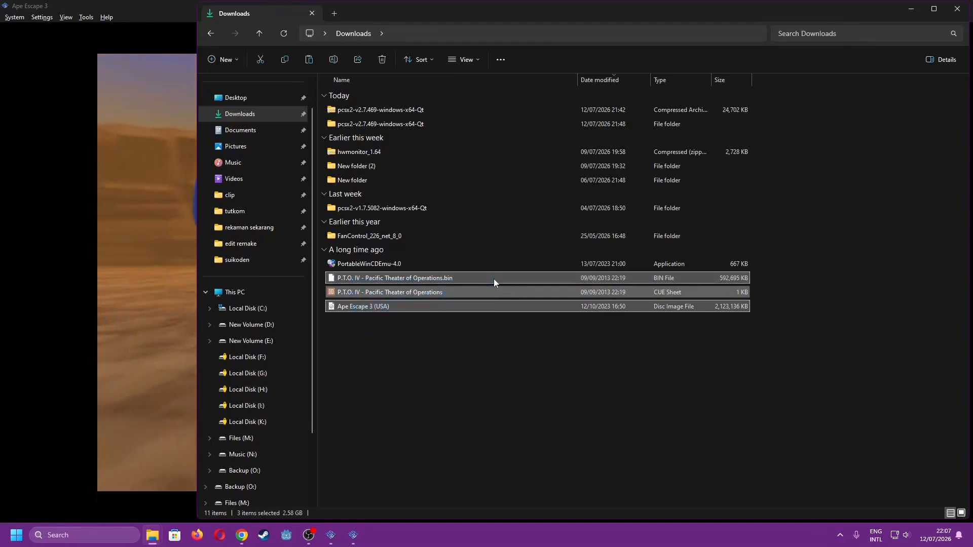